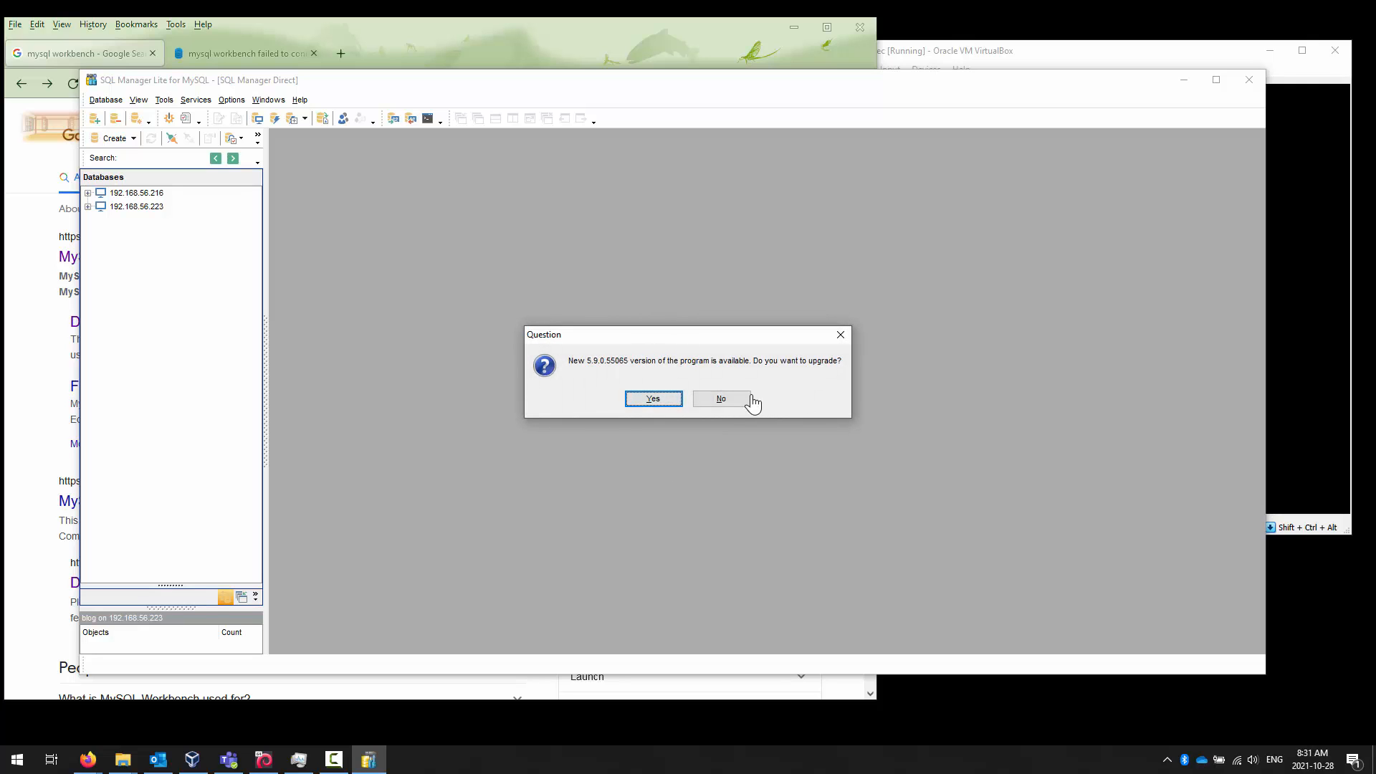
Decline the upgrade offer, check the program's version in its About information, and close SQL Manager Lite
{"action": "left_click", "coordinate": [730, 399]}
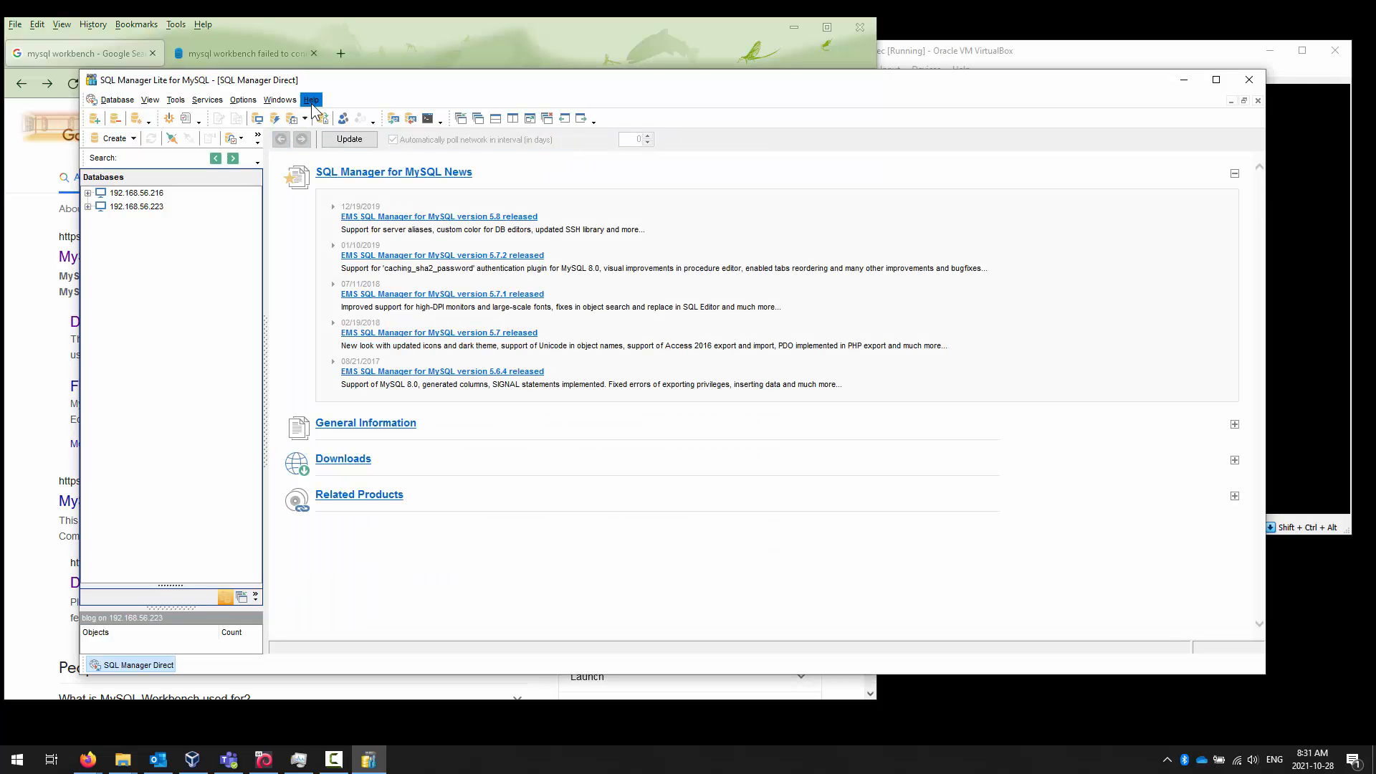
{"action": "left_click", "coordinate": [311, 100]}
{"action": "left_click", "coordinate": [332, 252]}
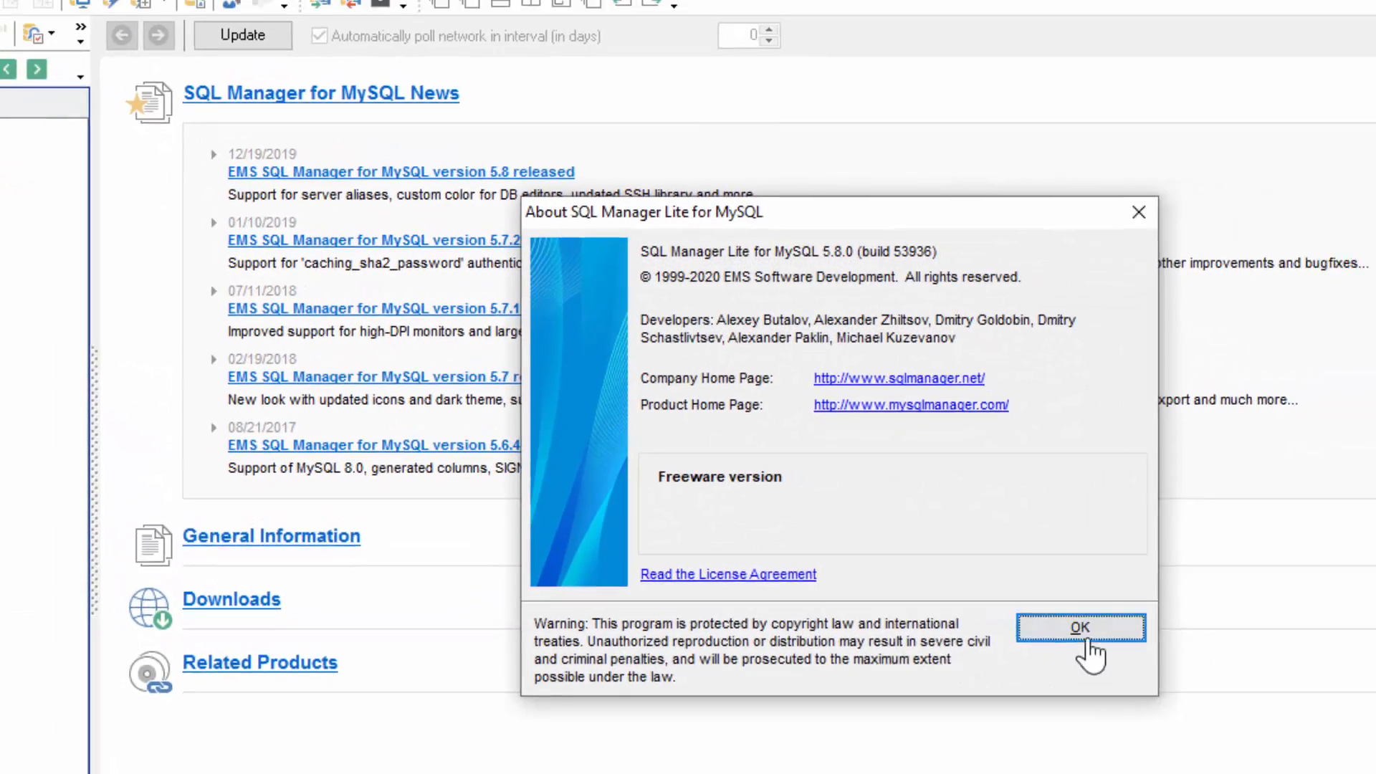
{"action": "left_click", "coordinate": [1145, 665]}
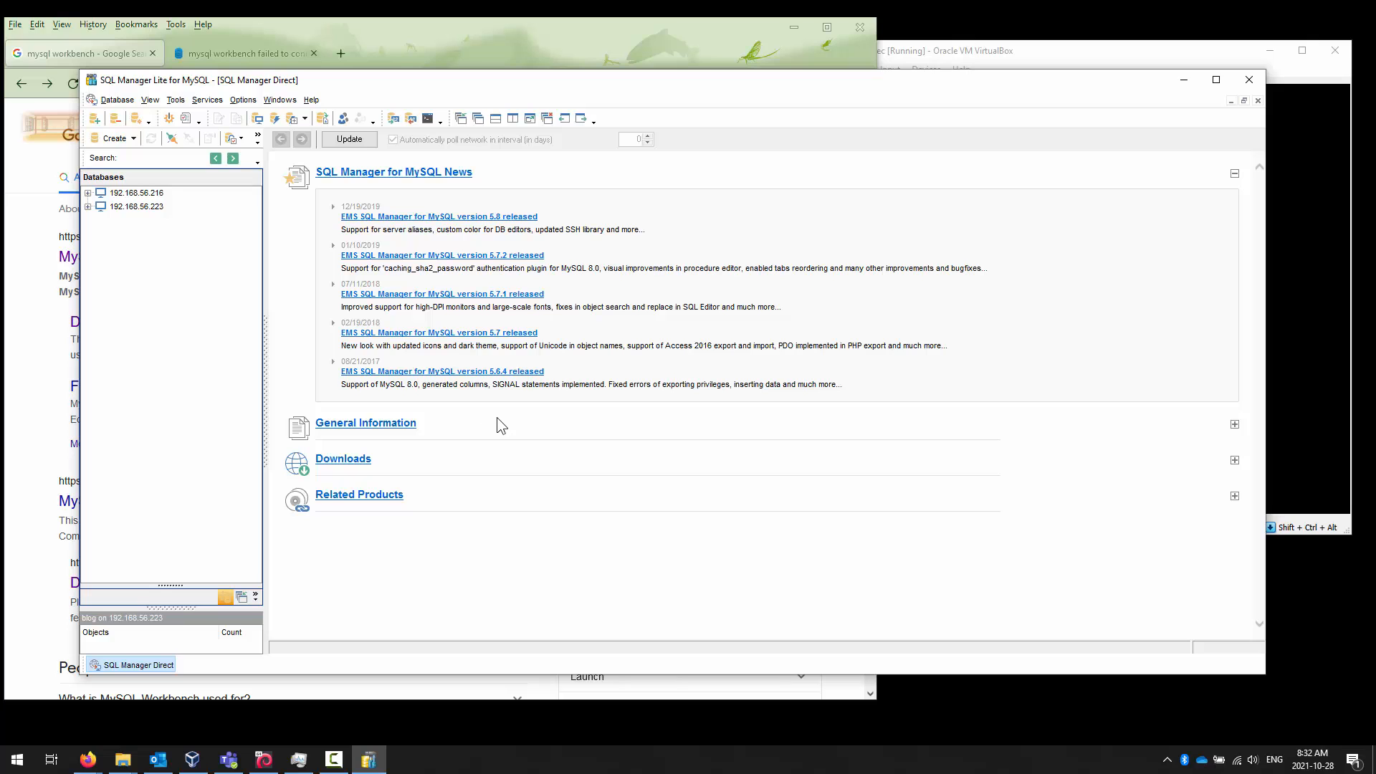
{"action": "left_click", "coordinate": [1247, 81]}
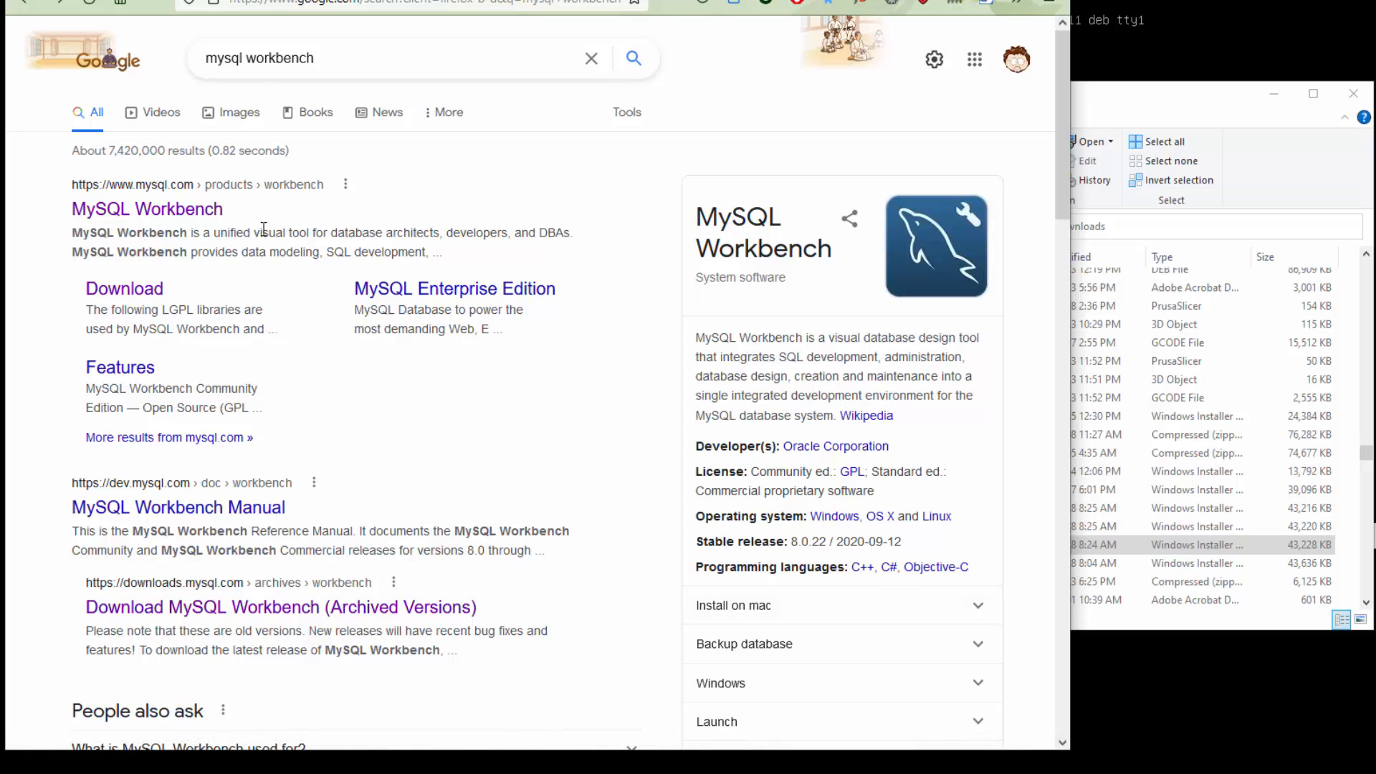
Open the MySQL Workbench download page from the search results and go to its archived versions
{"action": "left_click", "coordinate": [230, 61]}
{"action": "triple_click", "coordinate": [230, 61]}
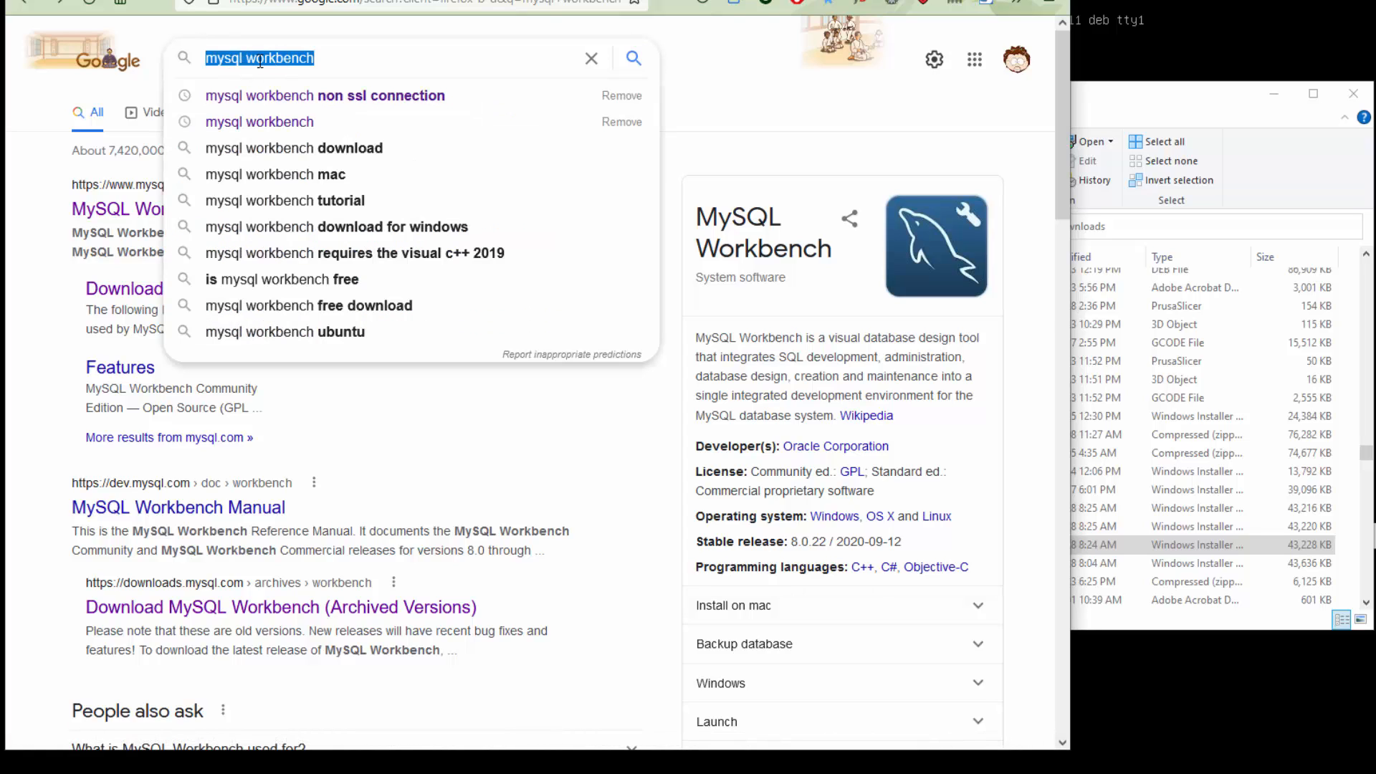
{"action": "left_click", "coordinate": [259, 62]}
{"action": "left_click", "coordinate": [506, 453]}
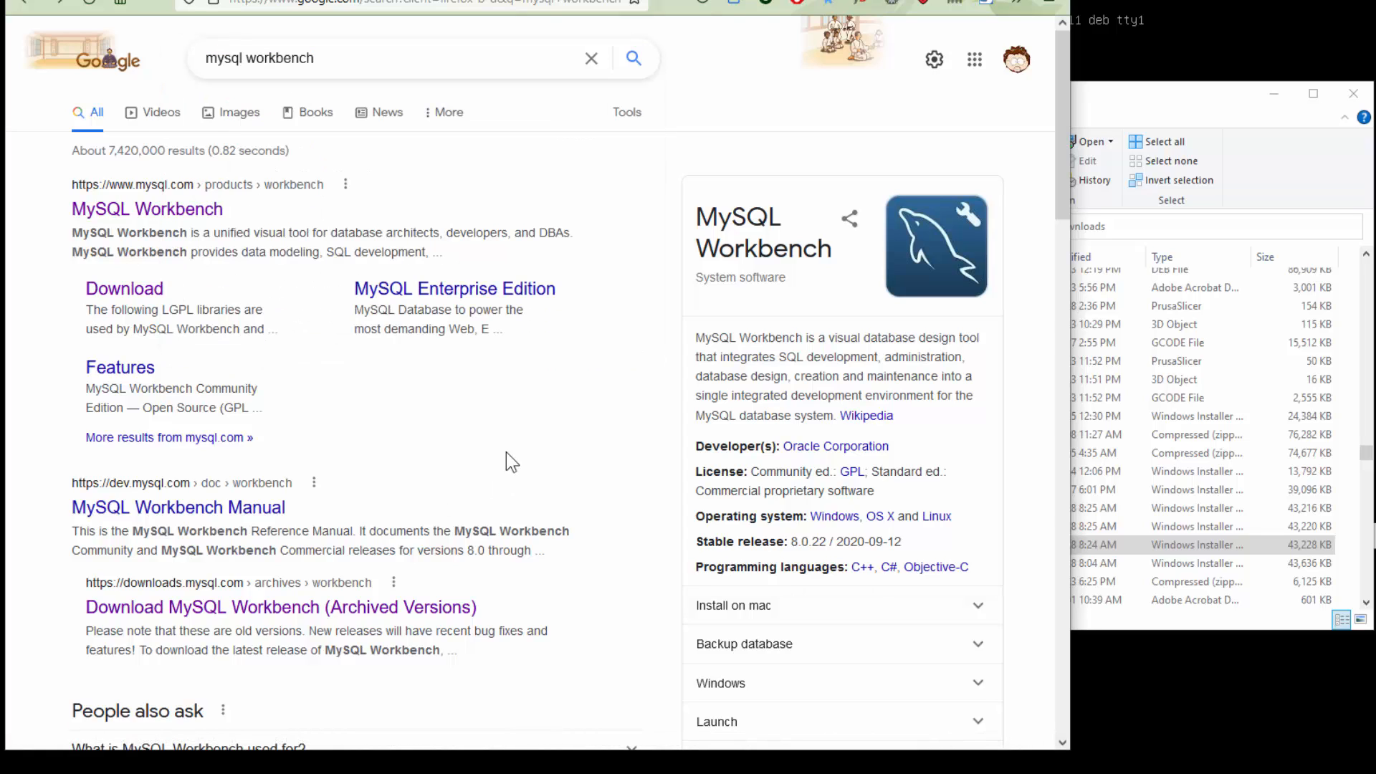
{"action": "left_click", "coordinate": [120, 287]}
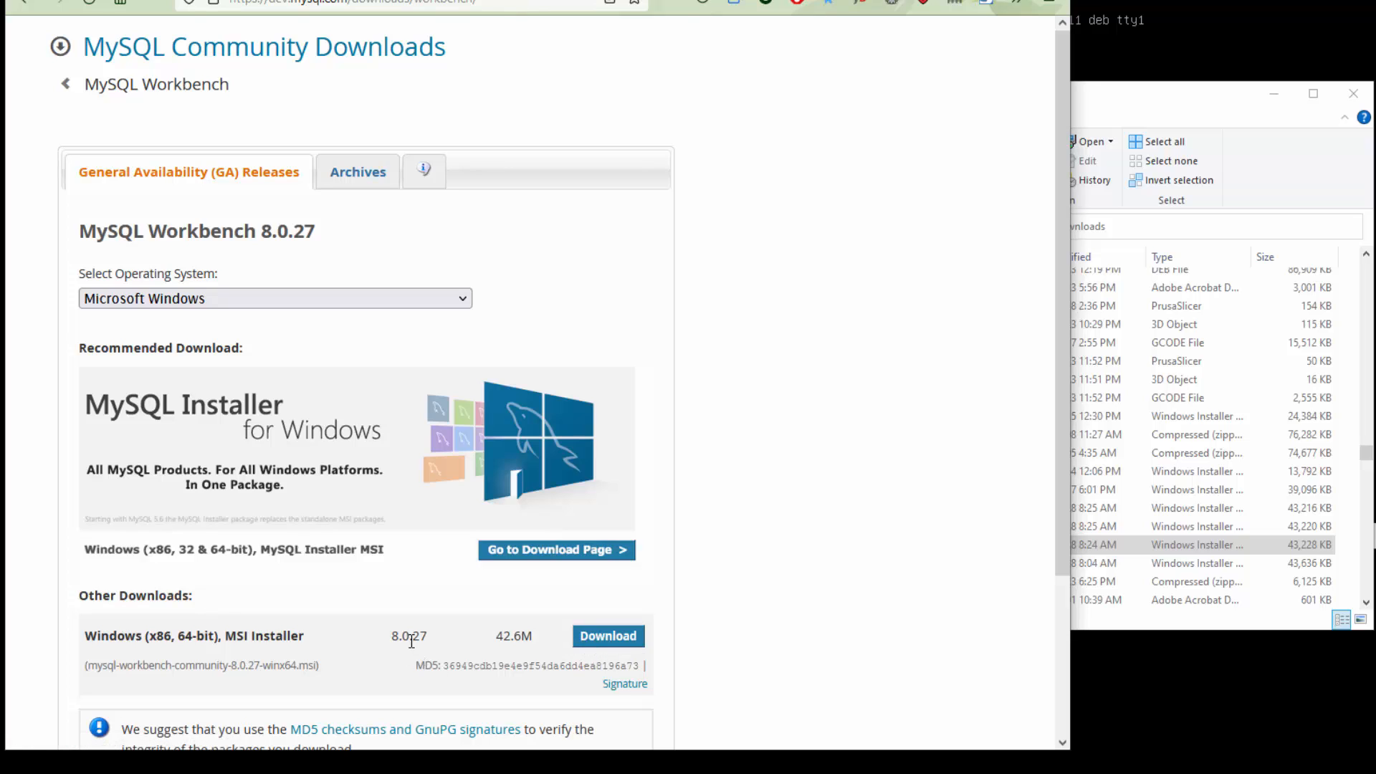
{"action": "left_click_drag", "start_coordinate": [391, 637], "coordinate": [428, 648]}
{"action": "left_click", "coordinate": [374, 190]}
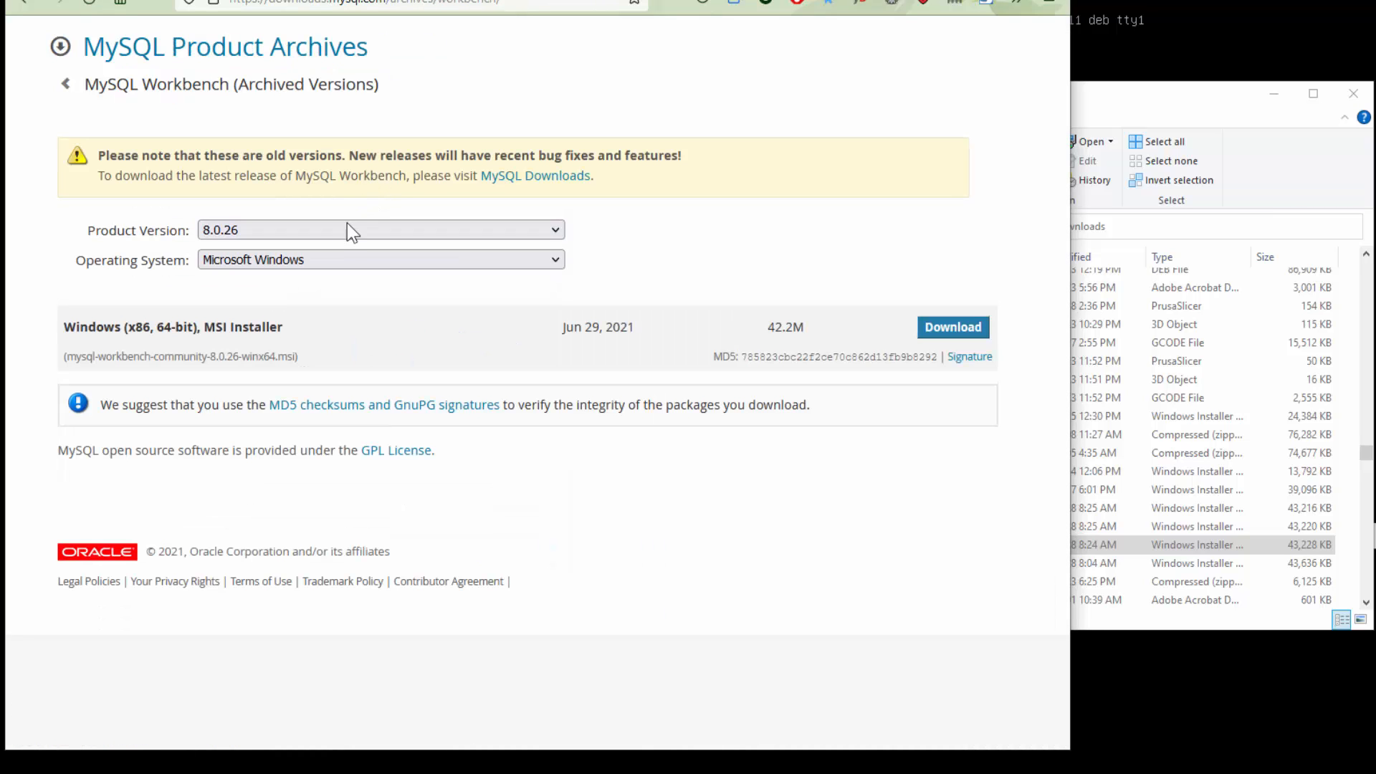
Download and save the archived MySQL Workbench 8.0.26 MSI installer for Microsoft Windows (x86, 64-bit)
{"action": "left_click", "coordinate": [213, 230]}
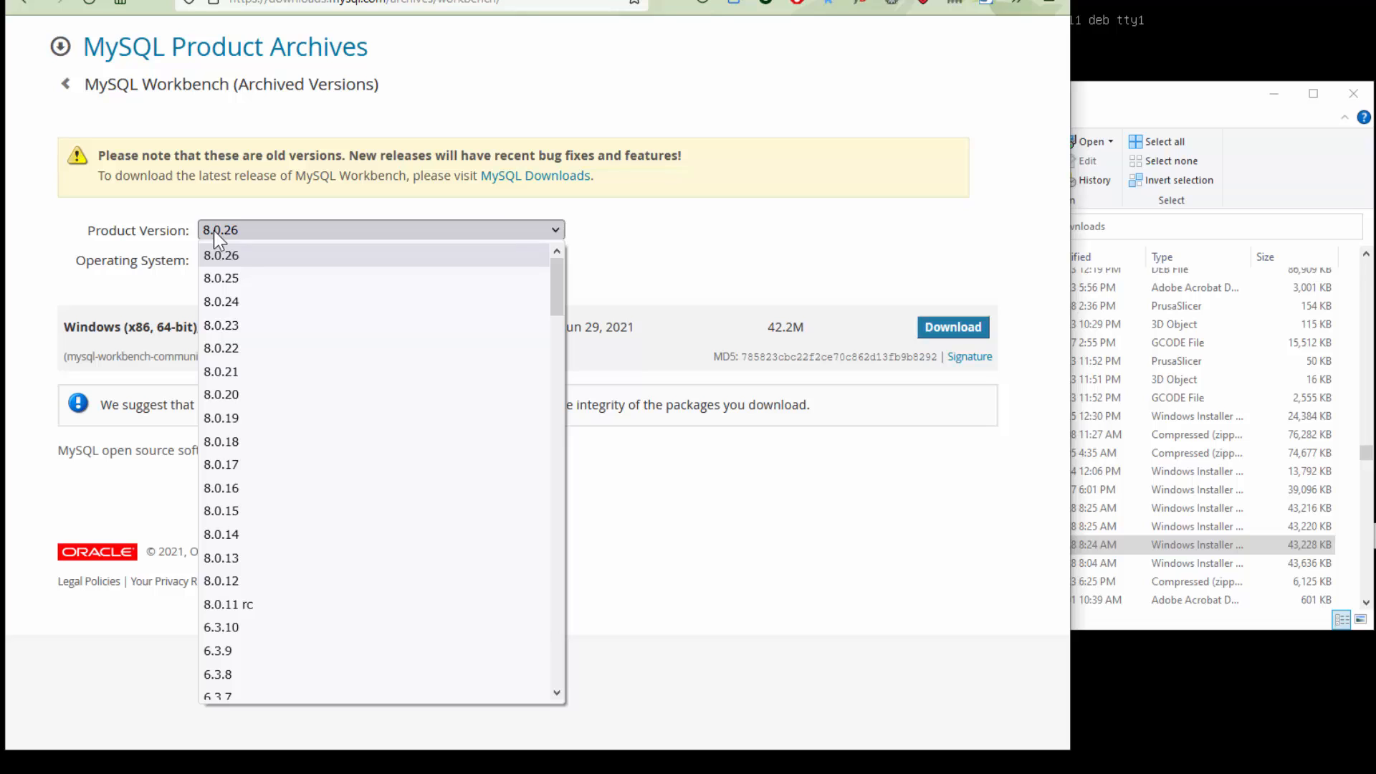
{"action": "left_click", "coordinate": [214, 230]}
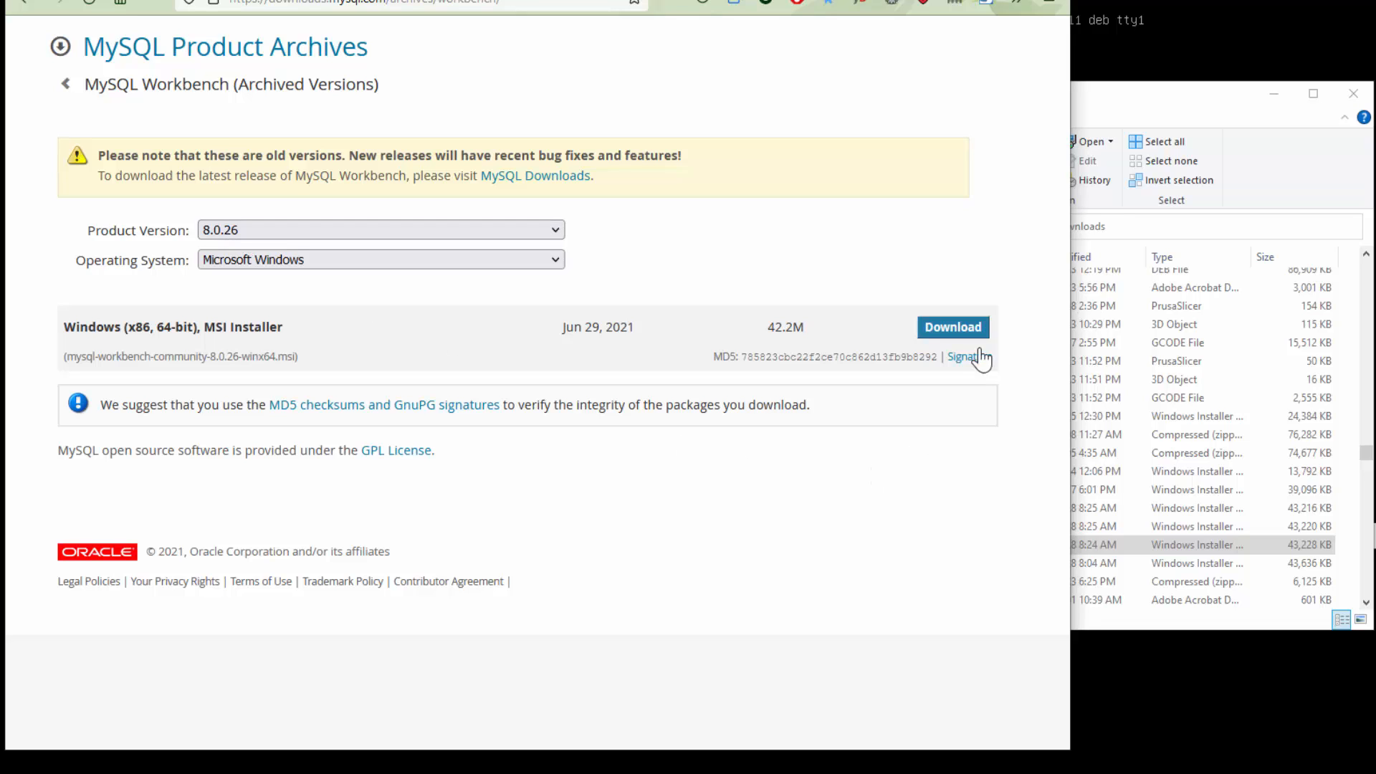
{"action": "left_click", "coordinate": [962, 334]}
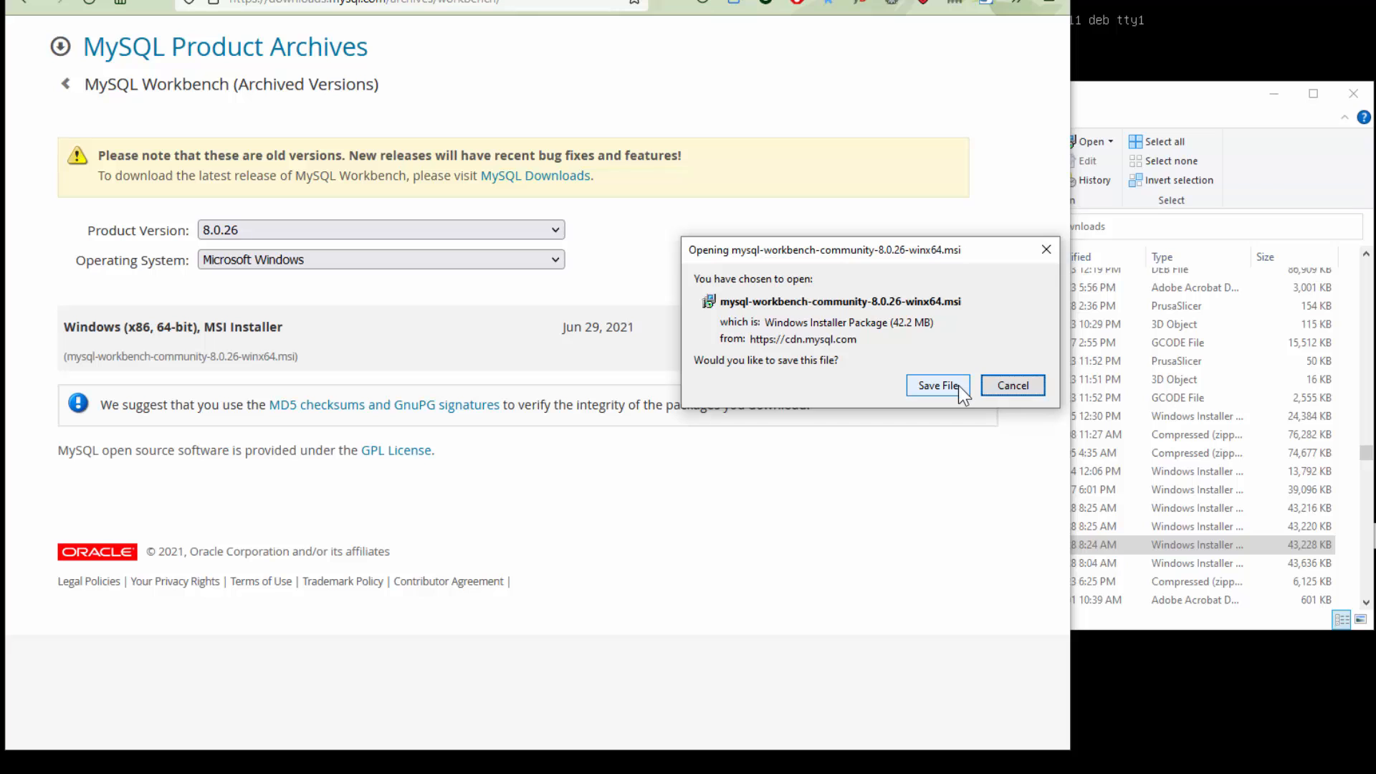
{"action": "left_click", "coordinate": [958, 385]}
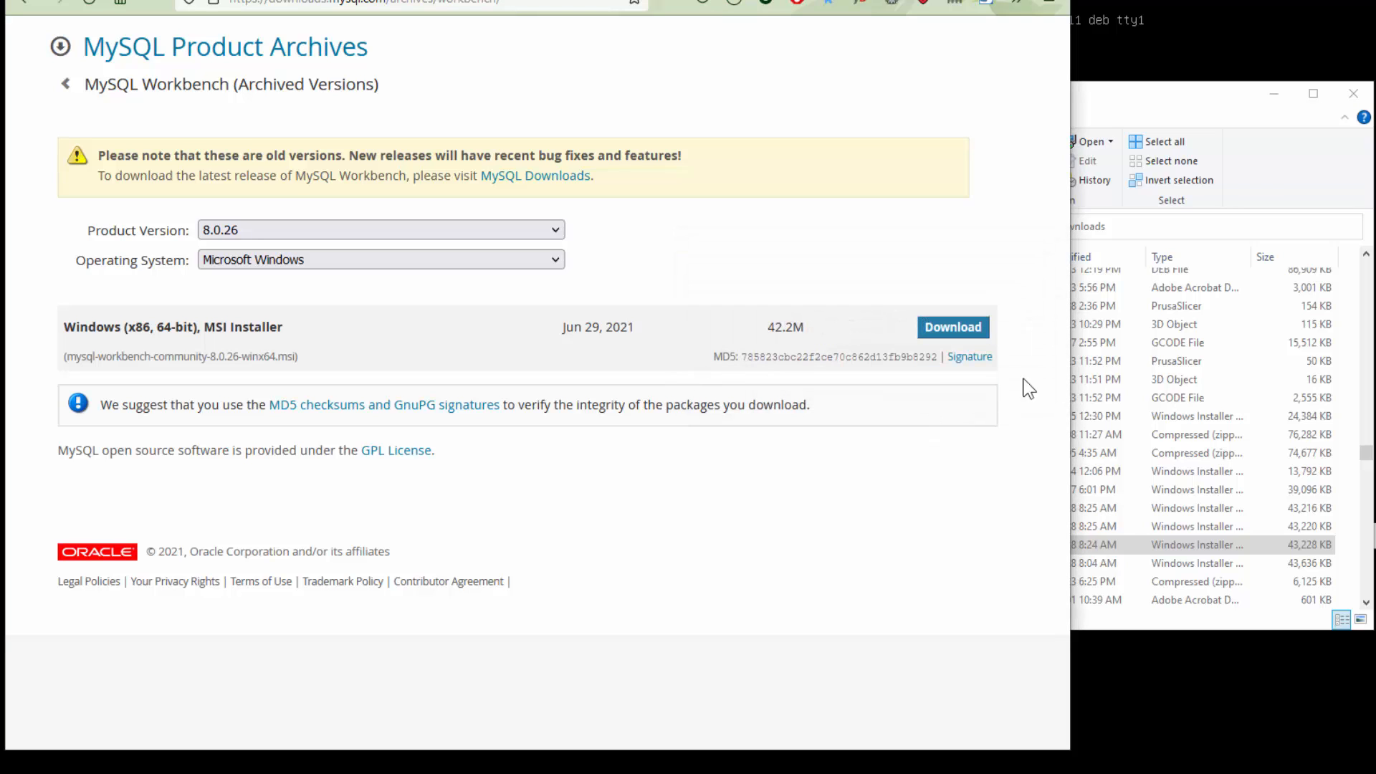
Run mysql-workbench-community-8.0.26-winx64.msi from the Downloads folder and allow the installation of the unverified app
{"action": "left_click", "coordinate": [1205, 105]}
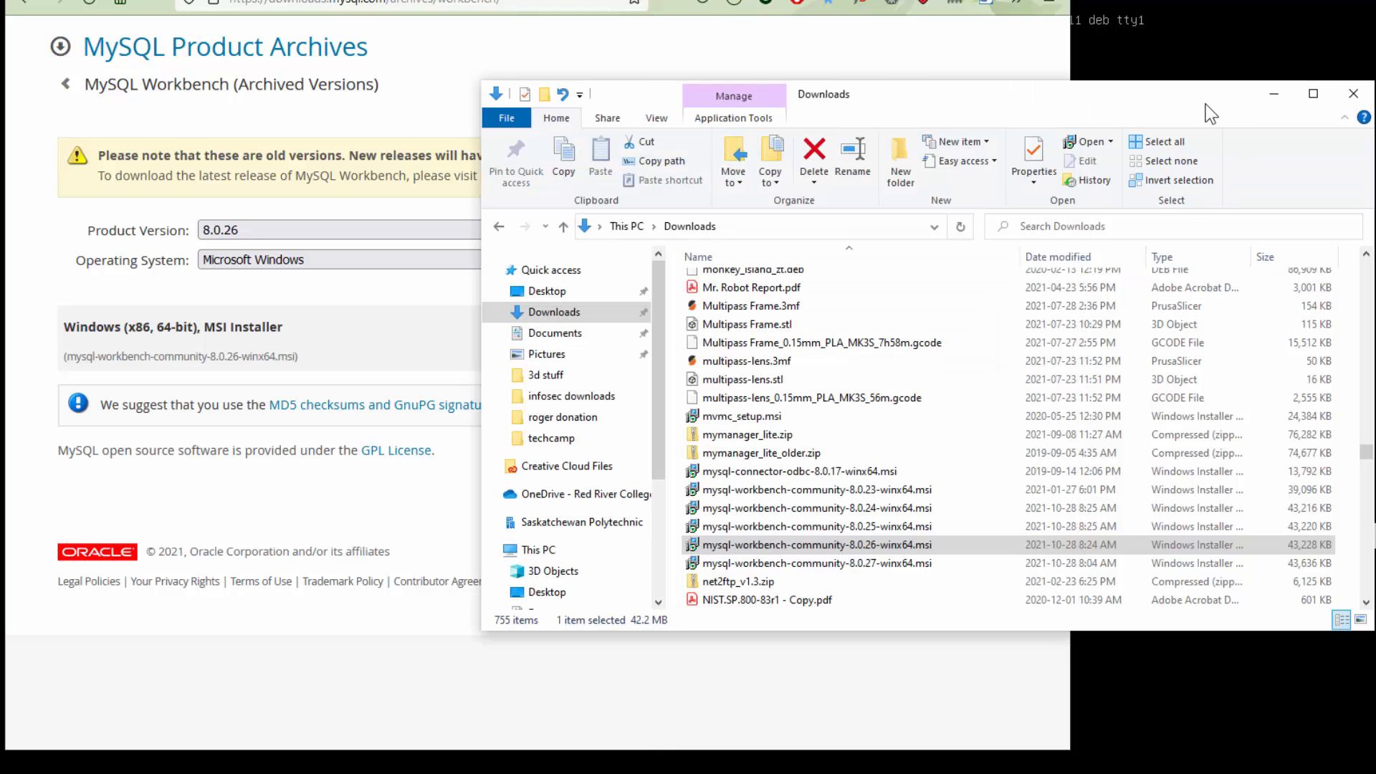
{"action": "double_click", "coordinate": [880, 543]}
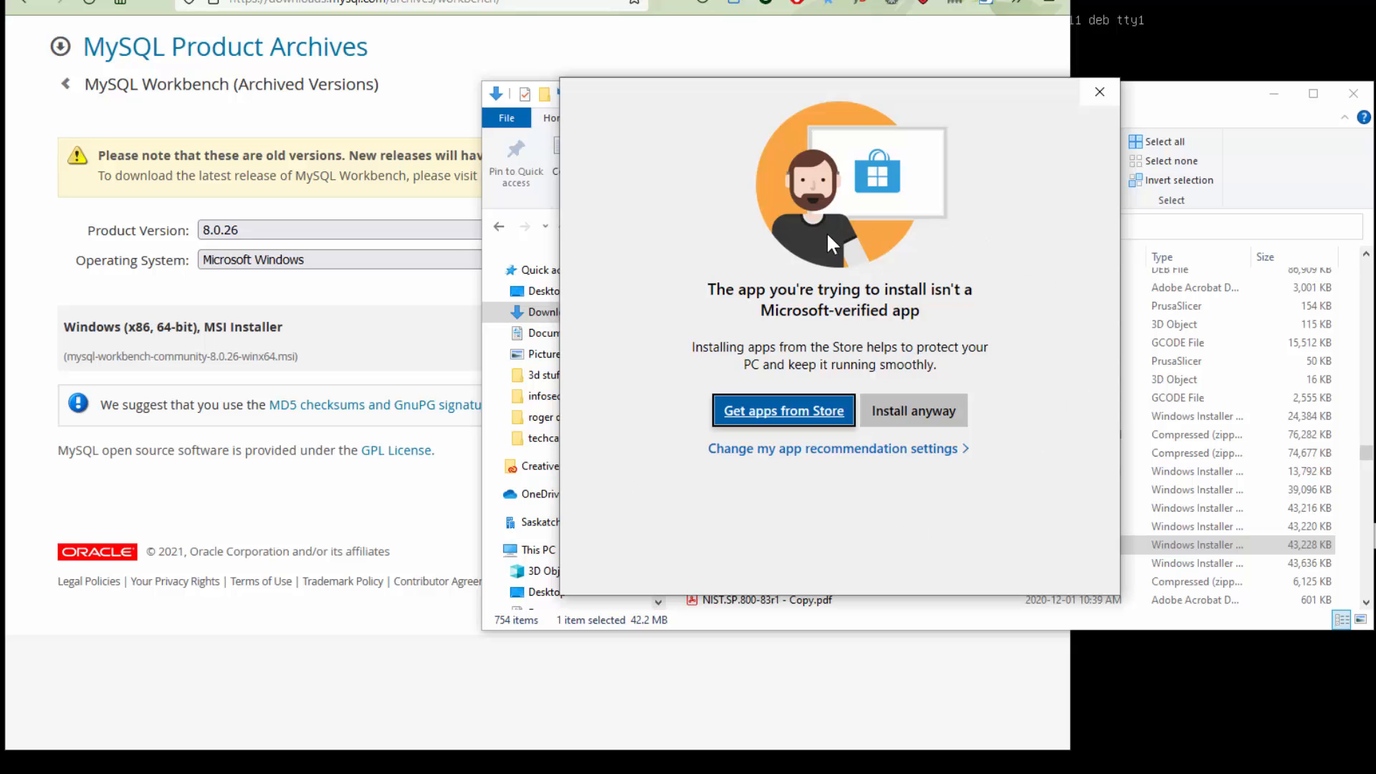
{"action": "left_click", "coordinate": [912, 411]}
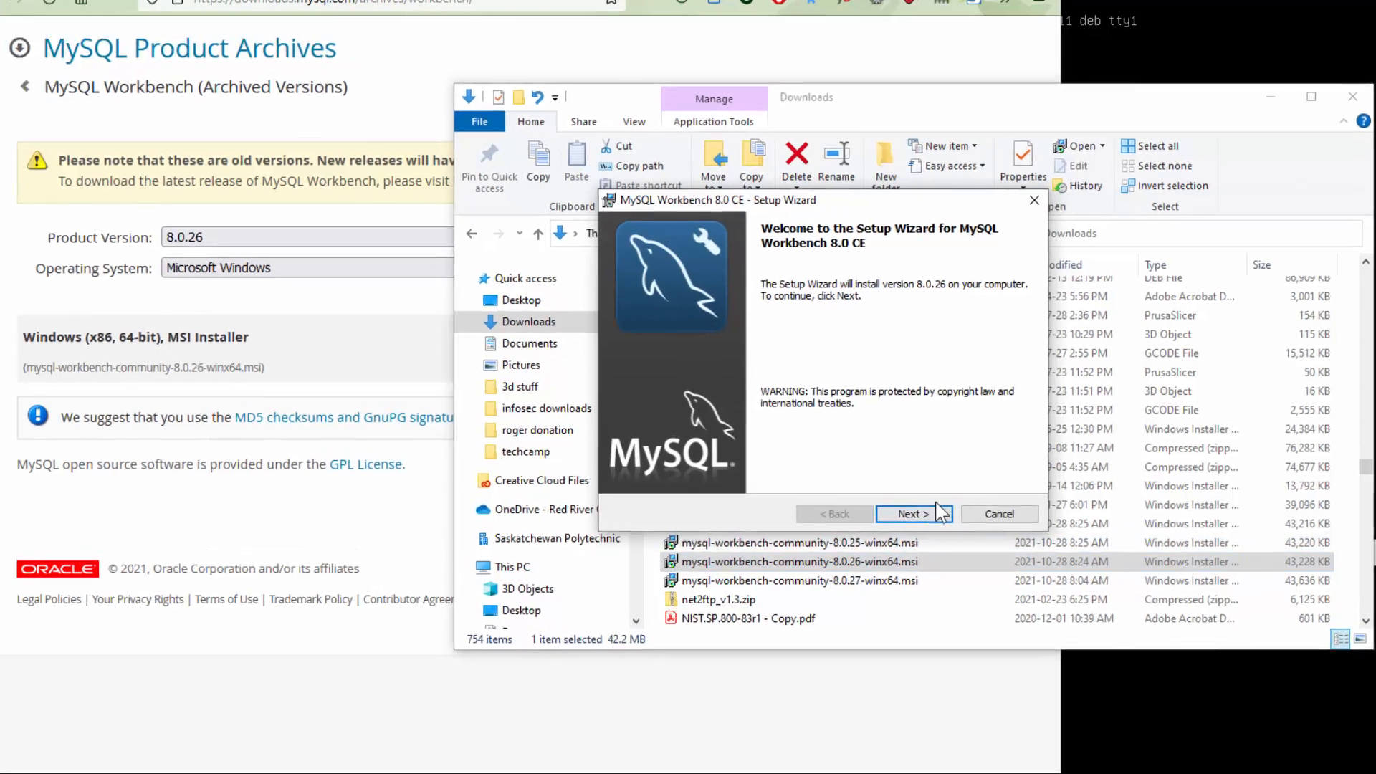
Install MySQL Workbench 8.0 CE with the Complete setup type
{"action": "left_click", "coordinate": [930, 498]}
{"action": "left_click", "coordinate": [874, 570]}
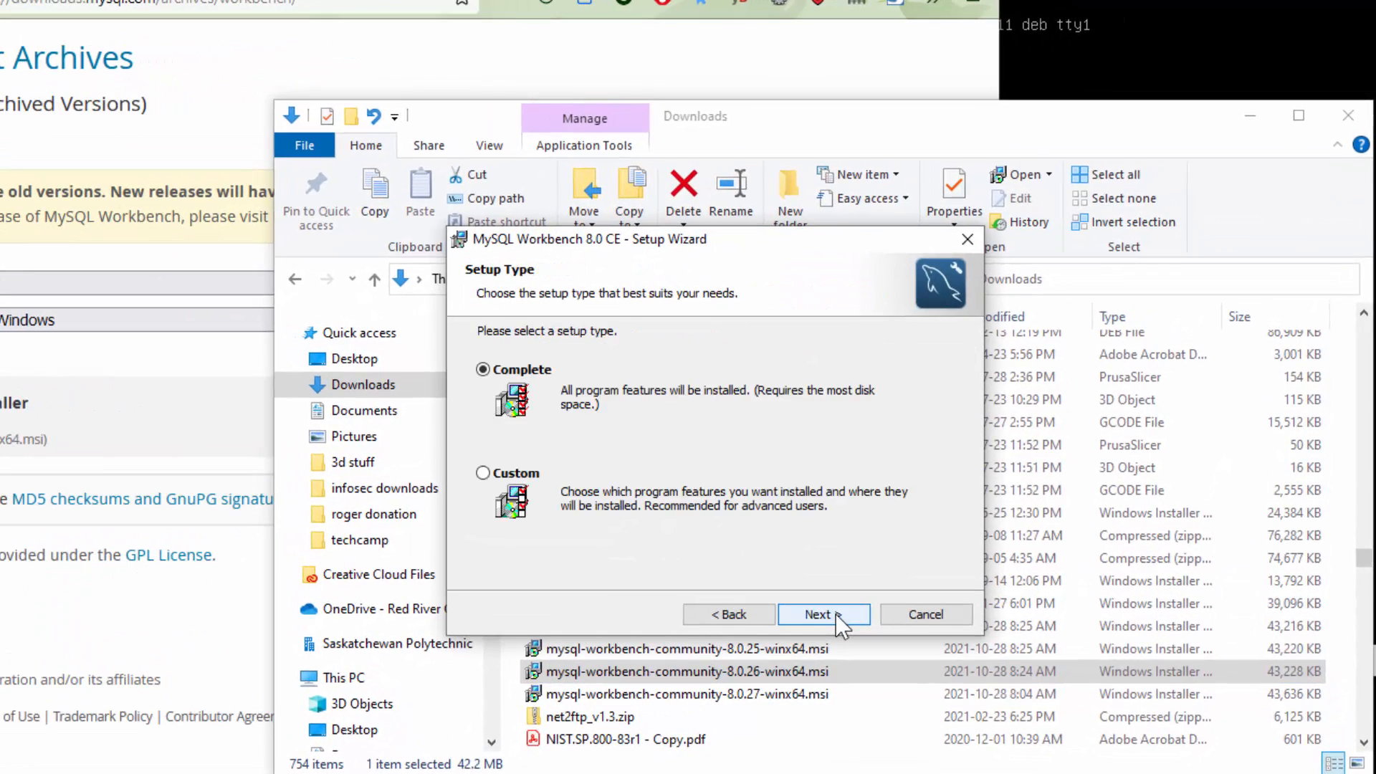
{"action": "left_click", "coordinate": [835, 615]}
{"action": "left_click", "coordinate": [821, 615]}
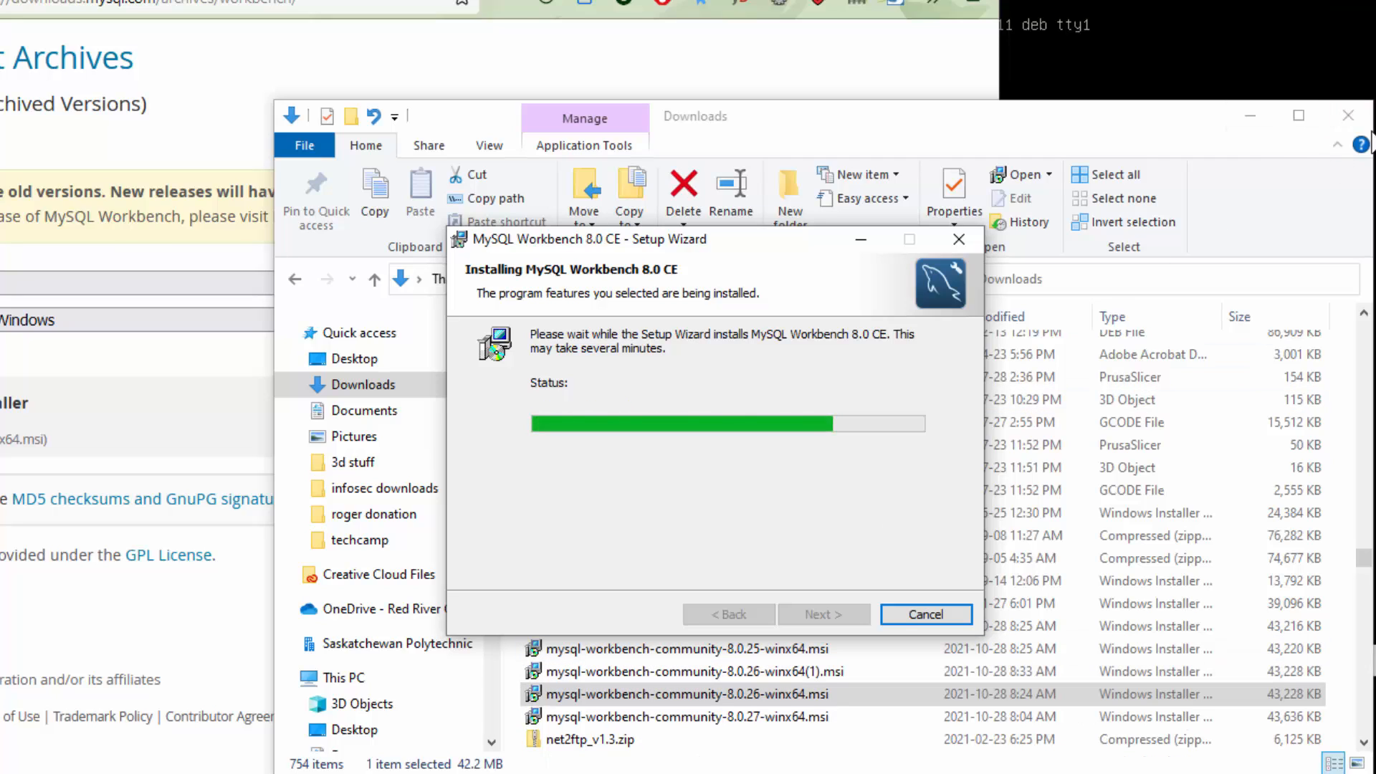
Close the Downloads window and finish the setup wizard with the option to launch MySQL Workbench
{"action": "left_click", "coordinate": [1353, 117]}
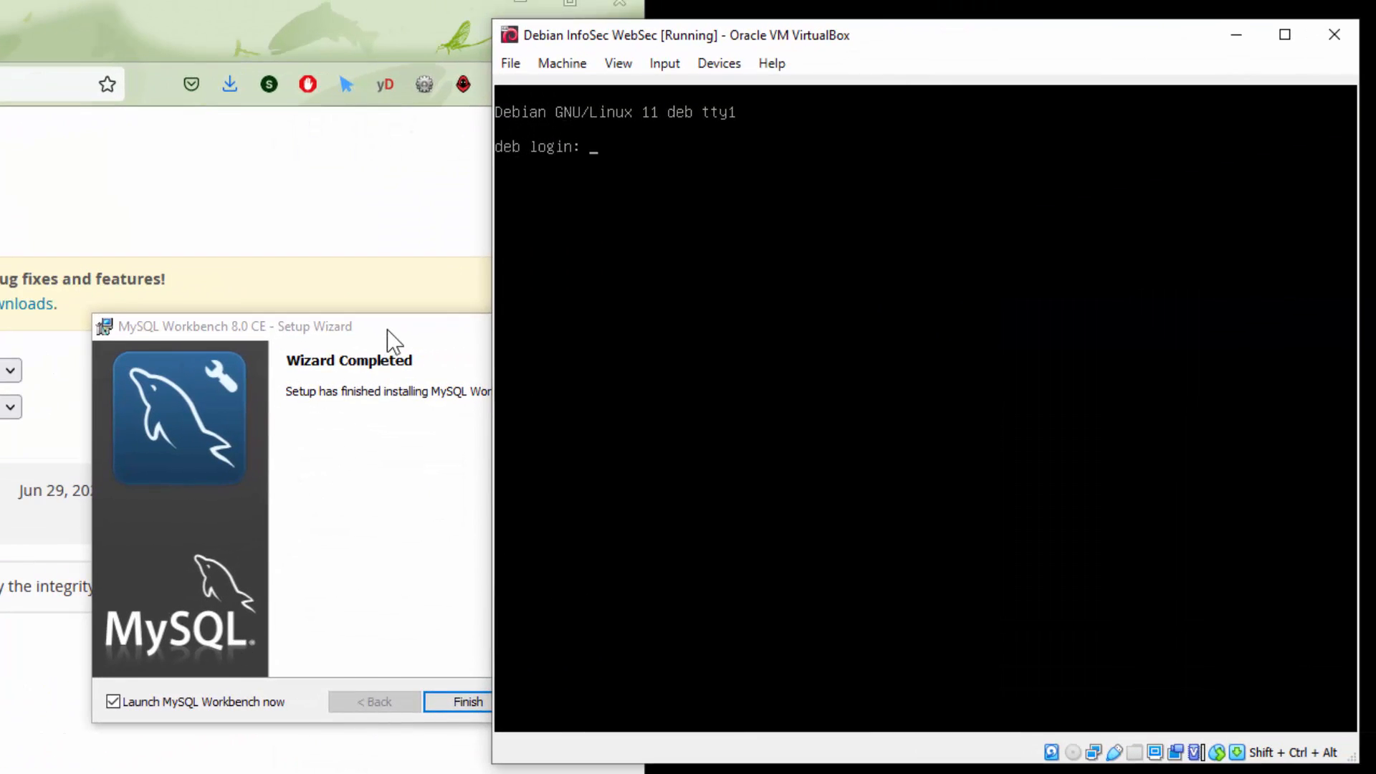
{"action": "left_click_drag", "start_coordinate": [387, 329], "coordinate": [22, 116]}
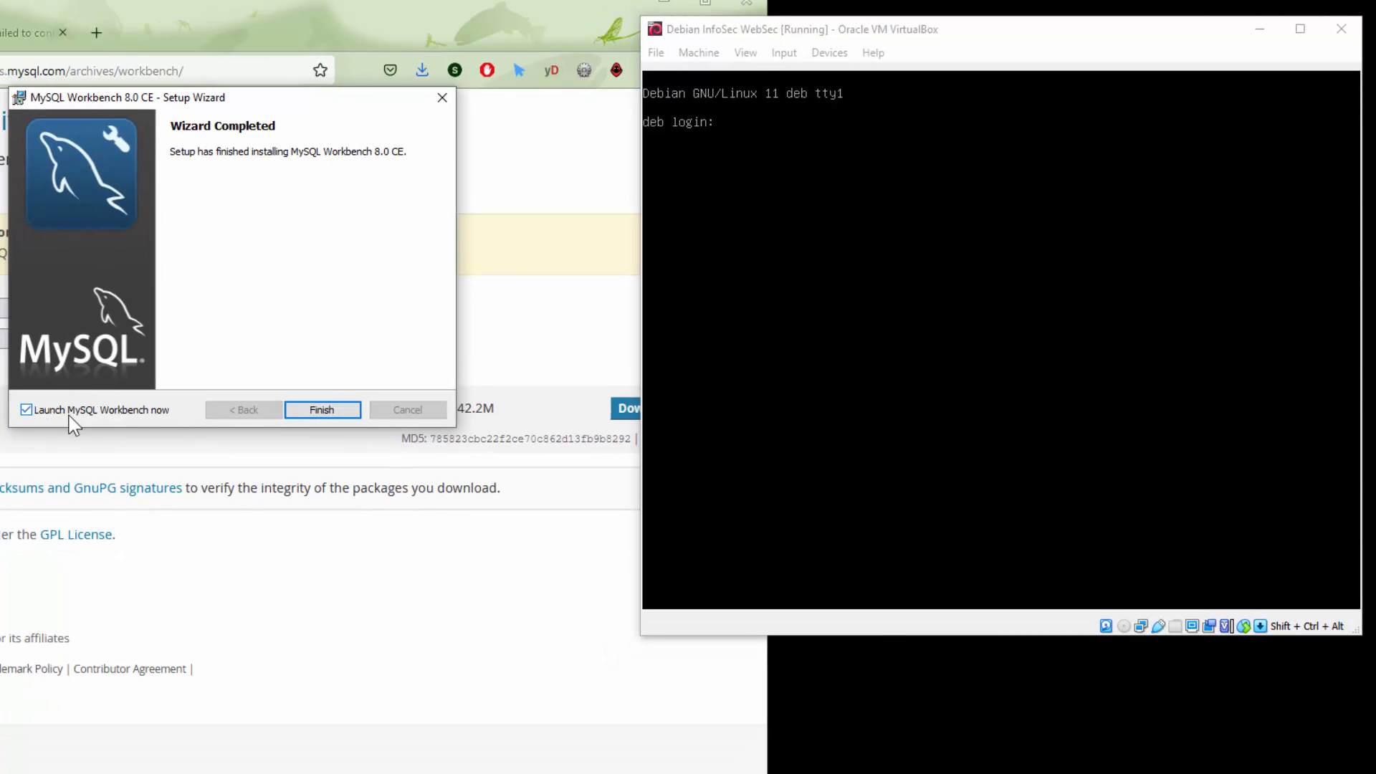
{"action": "left_click", "coordinate": [323, 408]}
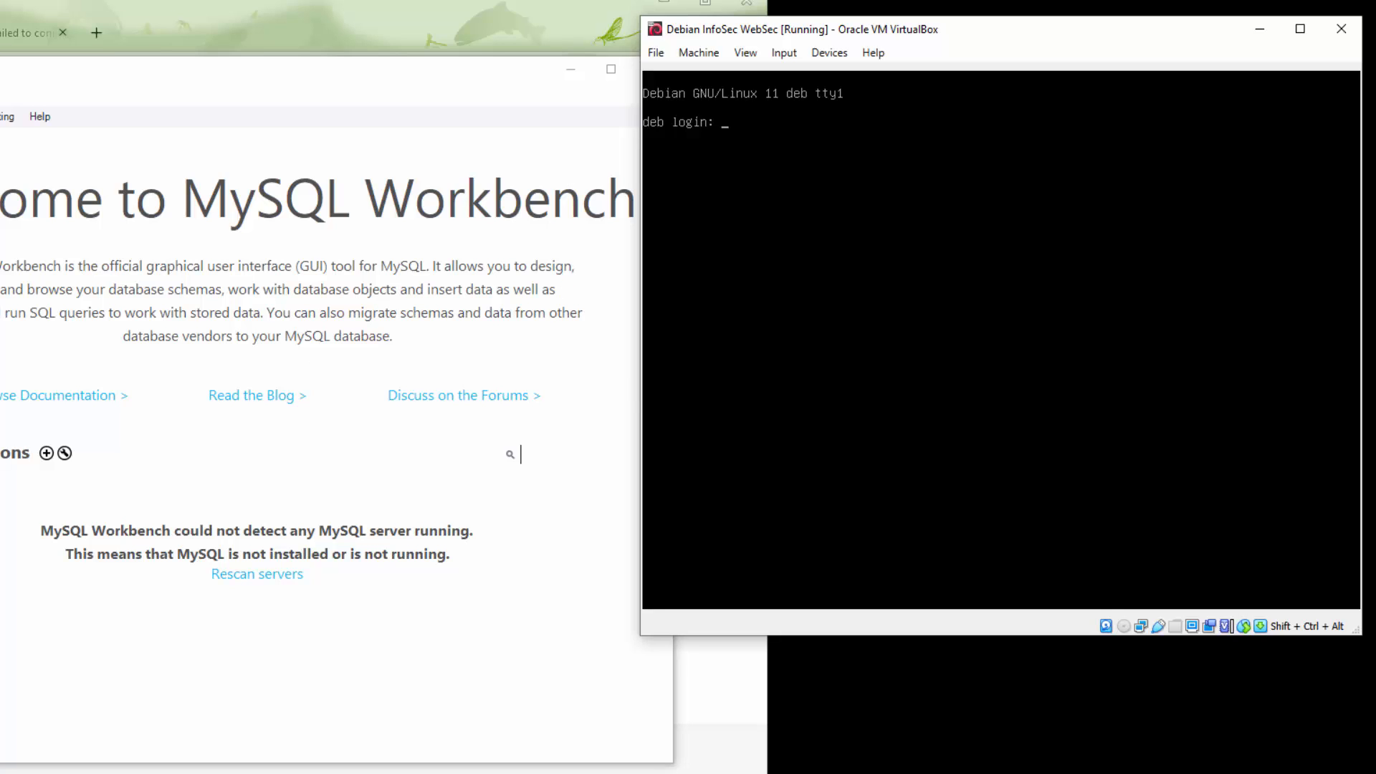
Switch to the Debian virtual machine in VirtualBox and log in with the account's username and password
{"action": "left_click_drag", "start_coordinate": [825, 27], "coordinate": [757, 100]}
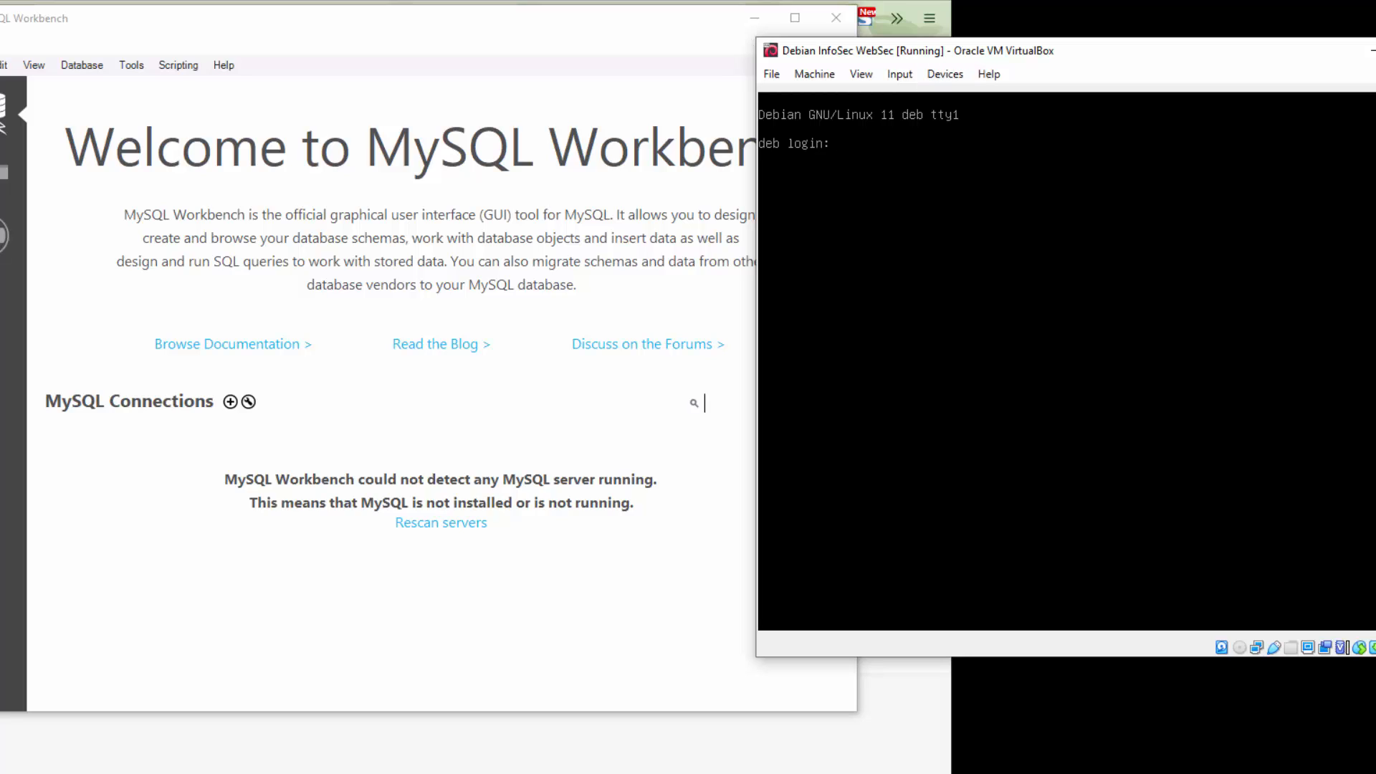
{"action": "type", "text": "sjay"}
{"action": "key", "text": "Return"}
{"action": "key", "text": "Return"}
List the virtual machine's network addresses with ip addr and move its window clear of MySQL Workbench
{"action": "type", "text": "ip "}
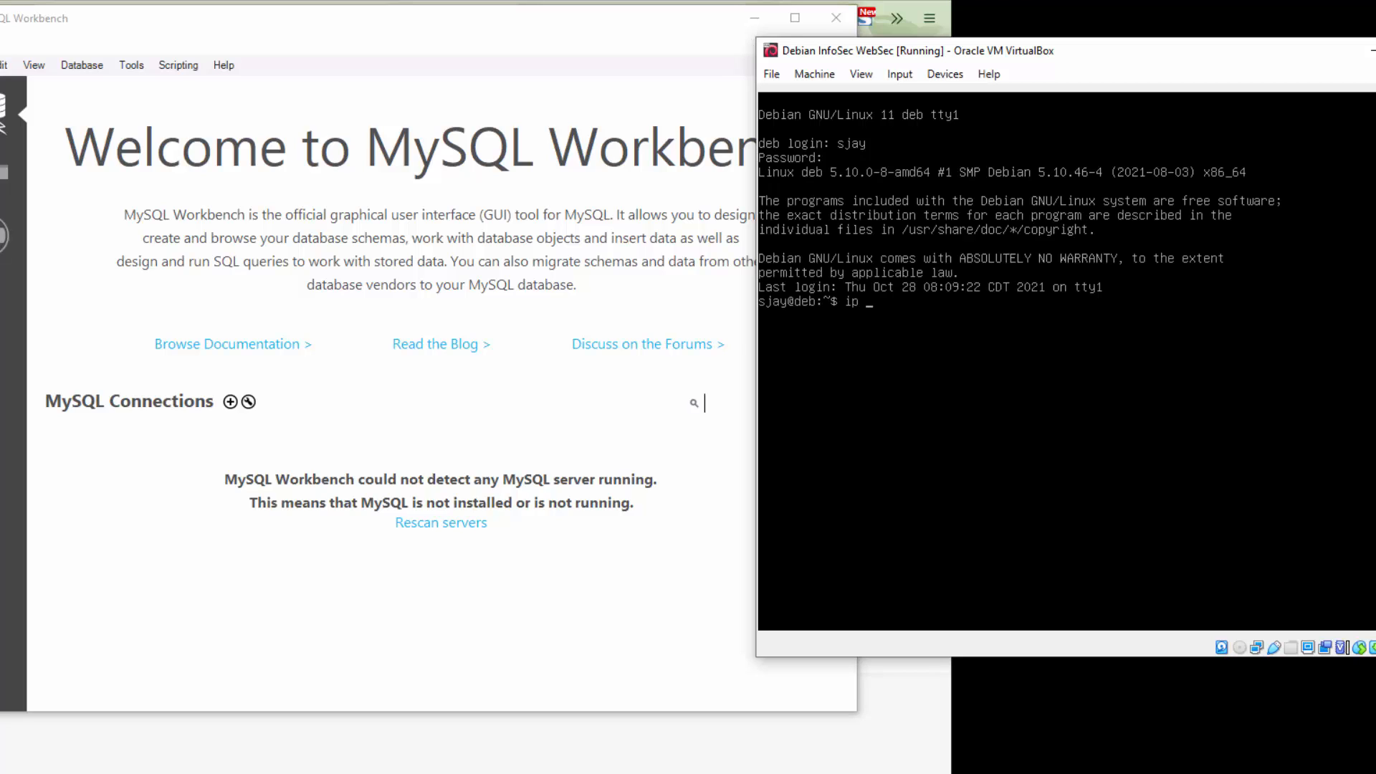
{"action": "type", "text": "addr"}
{"action": "key", "text": "Return"}
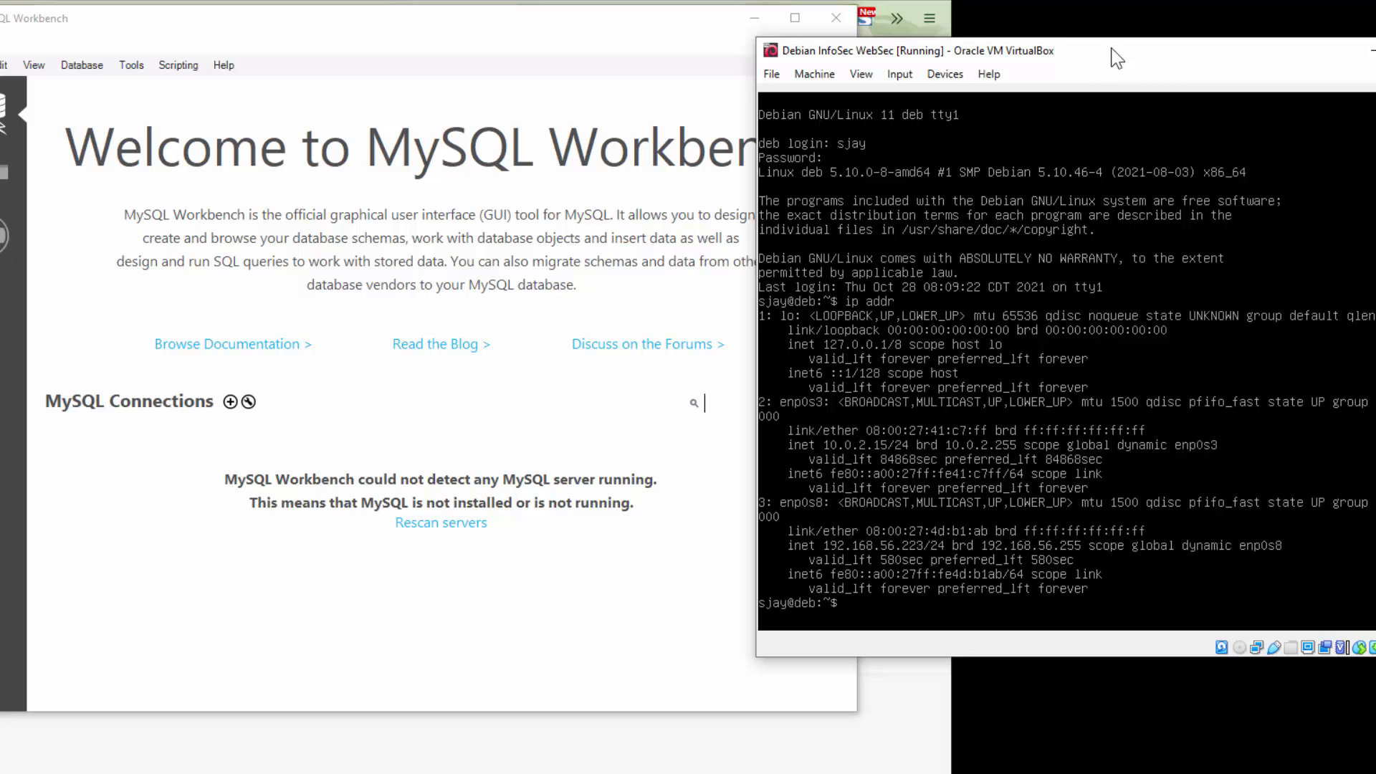
{"action": "left_click_drag", "start_coordinate": [1117, 59], "coordinate": [1222, 13]}
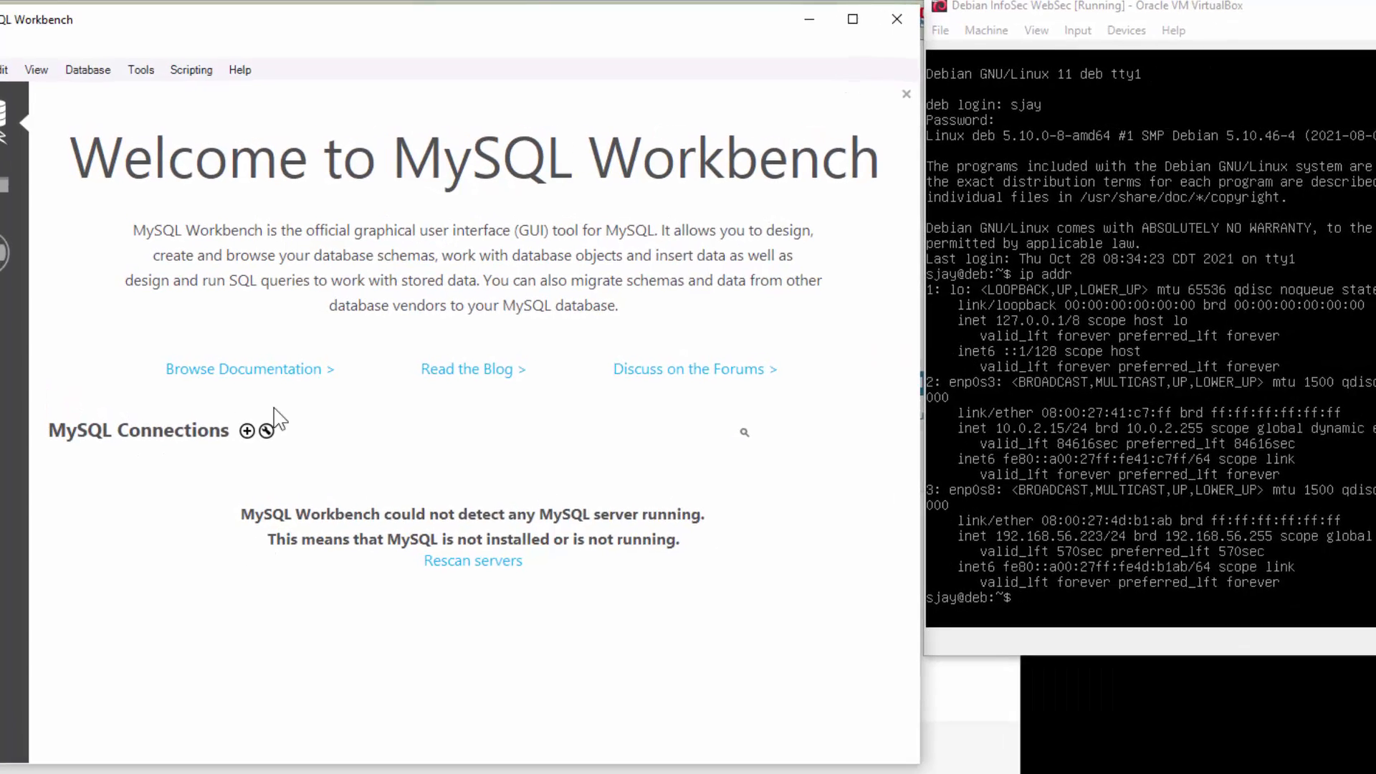
Start a new MySQL connection in MySQL Workbench named blog with the hostname 192.168.56.223
{"action": "left_click", "coordinate": [268, 470]}
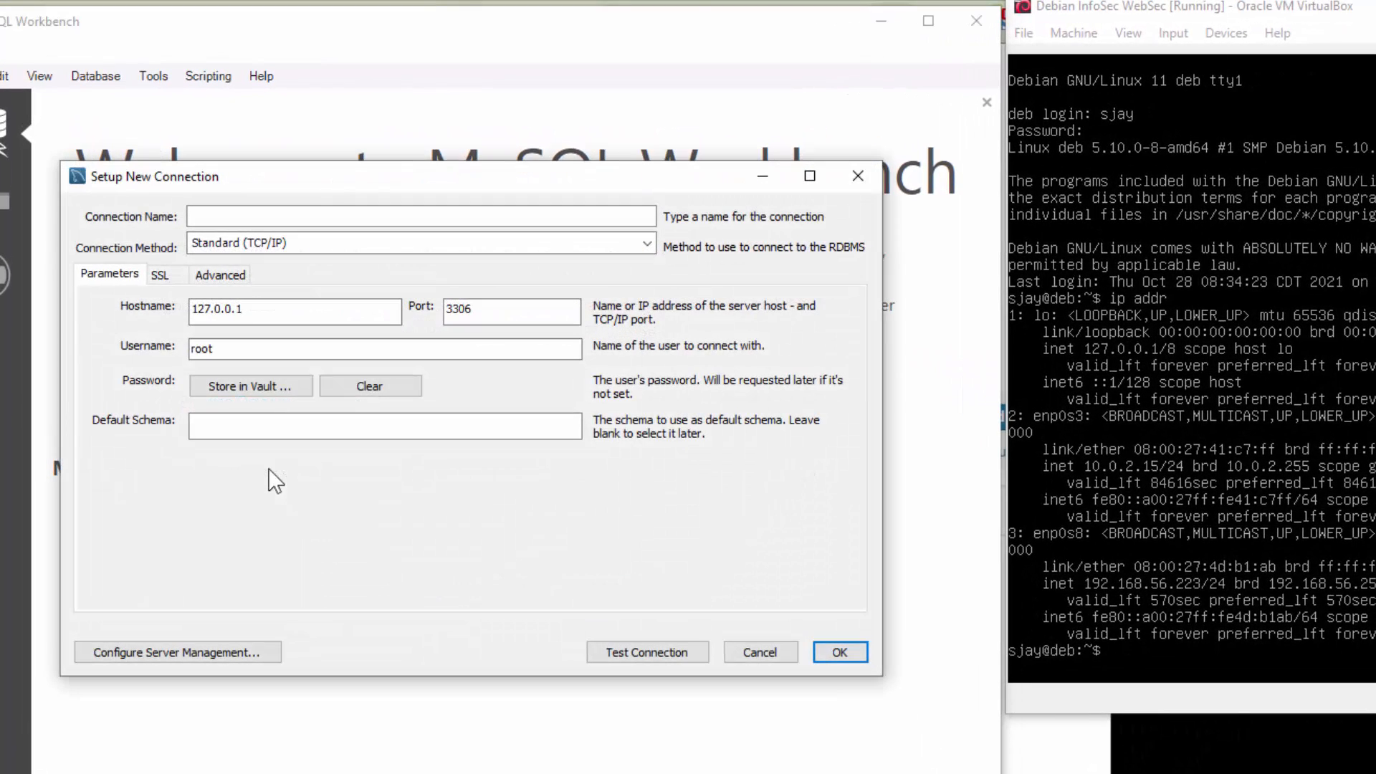
{"action": "left_click", "coordinate": [244, 215]}
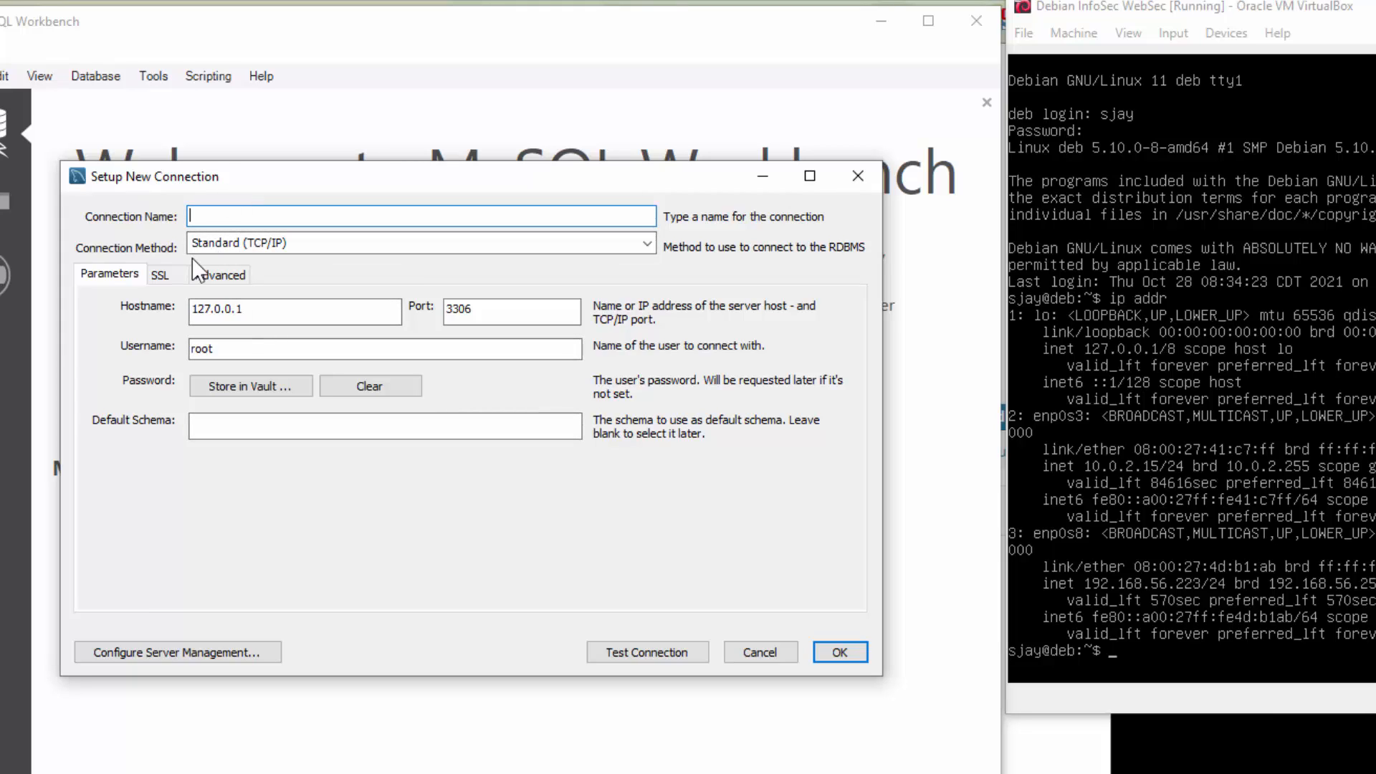
{"action": "type", "text": "blog"}
{"action": "double_click", "coordinate": [256, 315]}
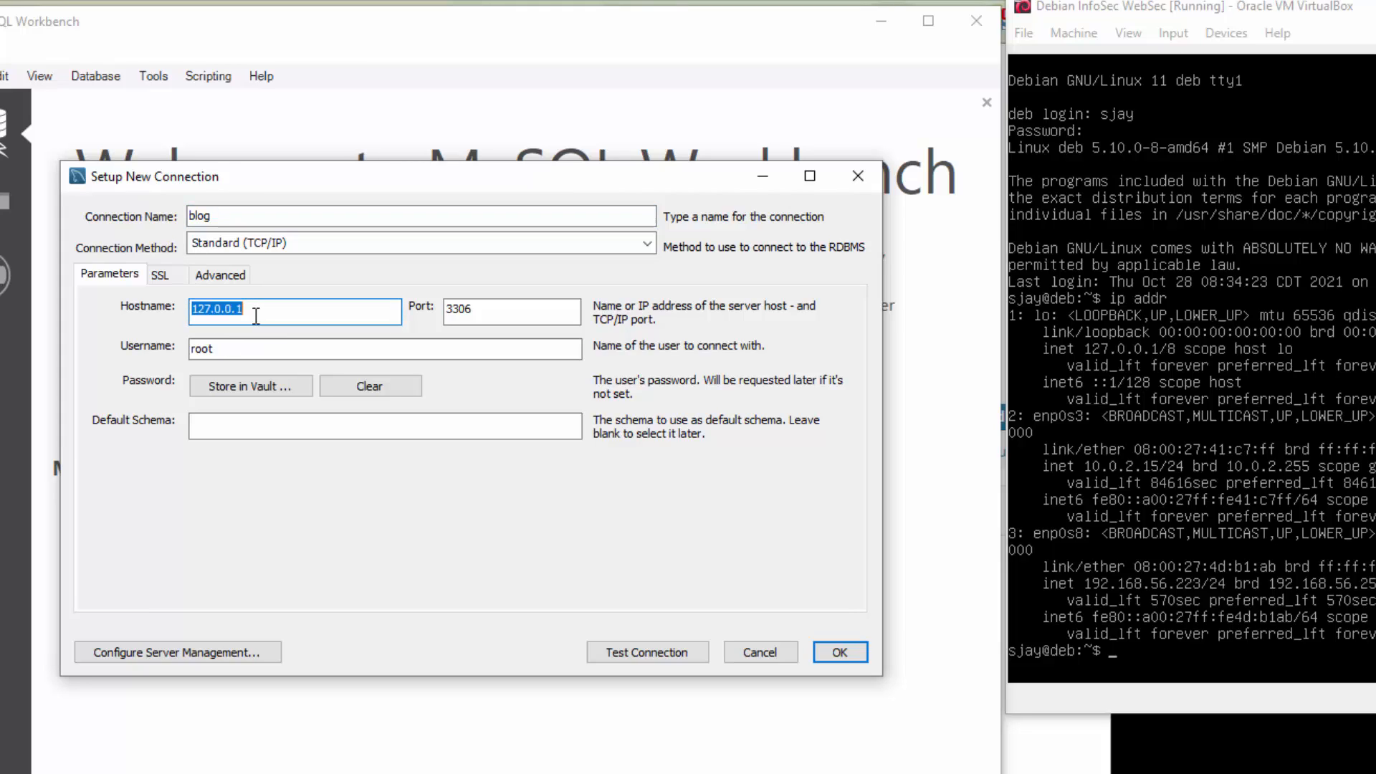
{"action": "type", "text": "192"}
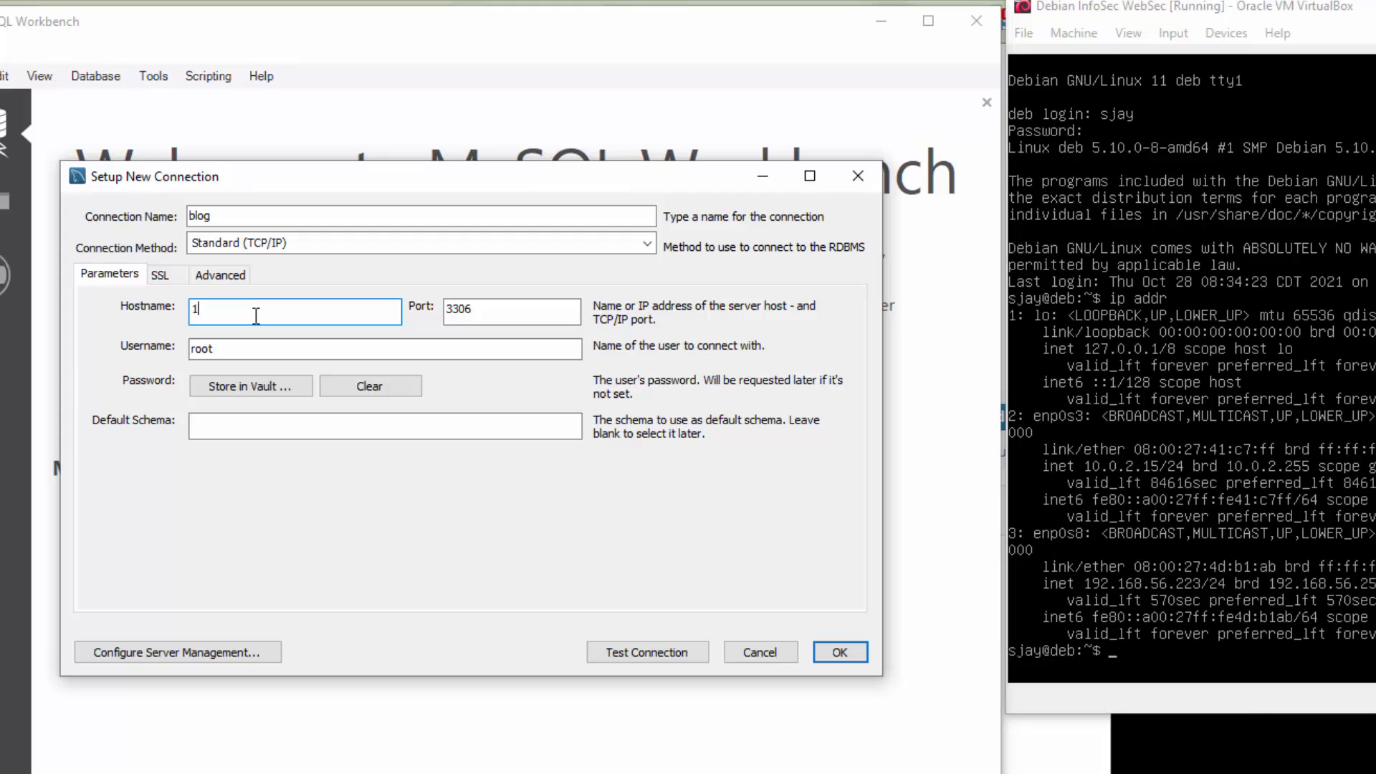
{"action": "type", "text": ".1687.56.223"}
{"action": "left_click", "coordinate": [242, 311]}
{"action": "key", "text": "BackSpace"}
Set the connection's username to blogadmin and store the account password in the vault
{"action": "double_click", "coordinate": [279, 351]}
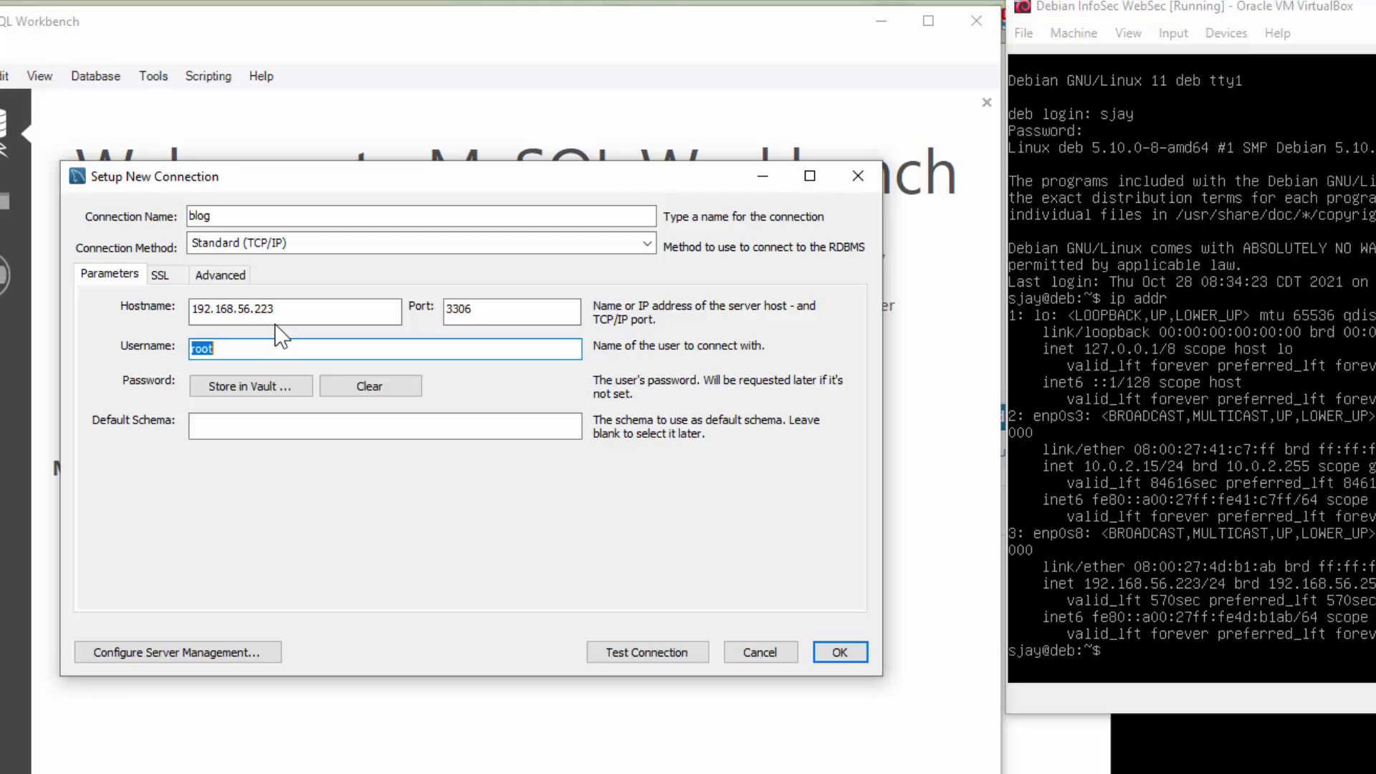
{"action": "type", "text": "blogadmin"}
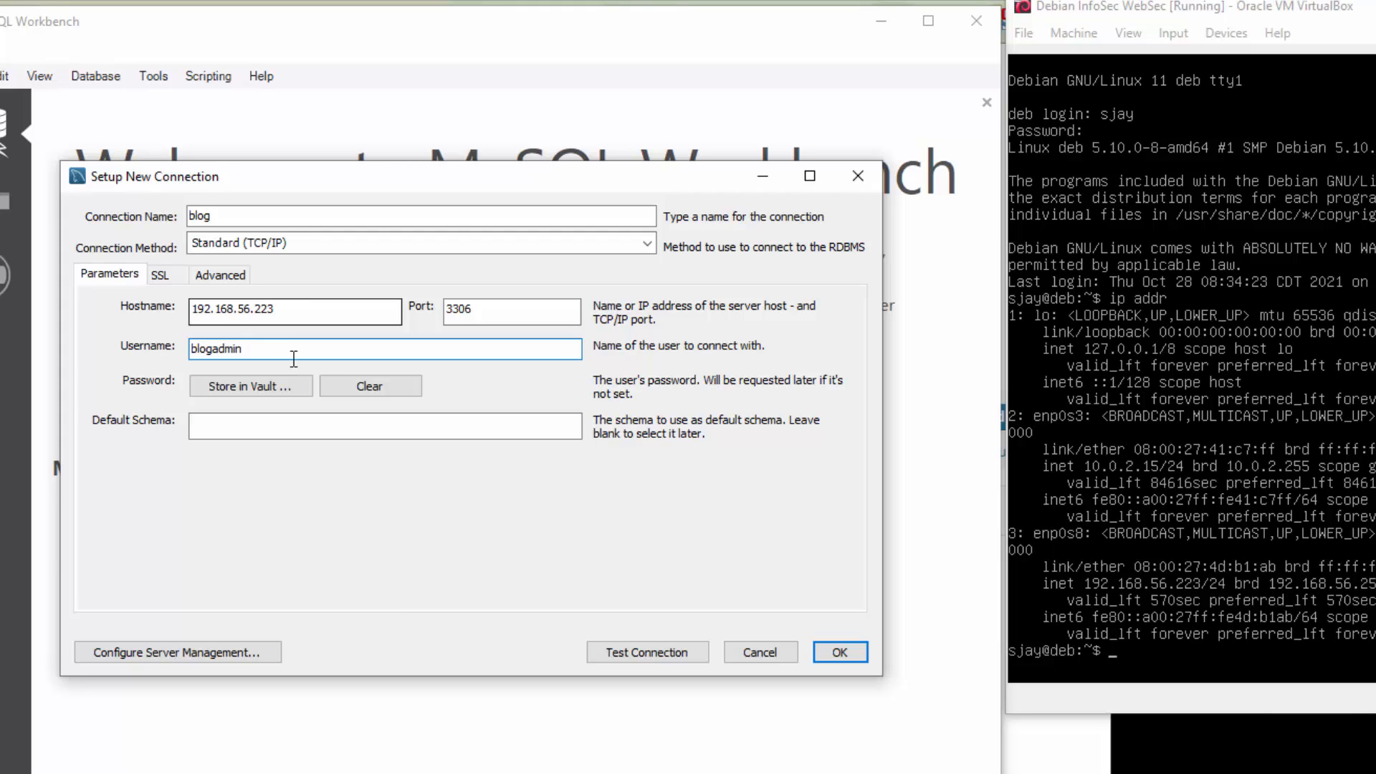
{"action": "left_click", "coordinate": [286, 385]}
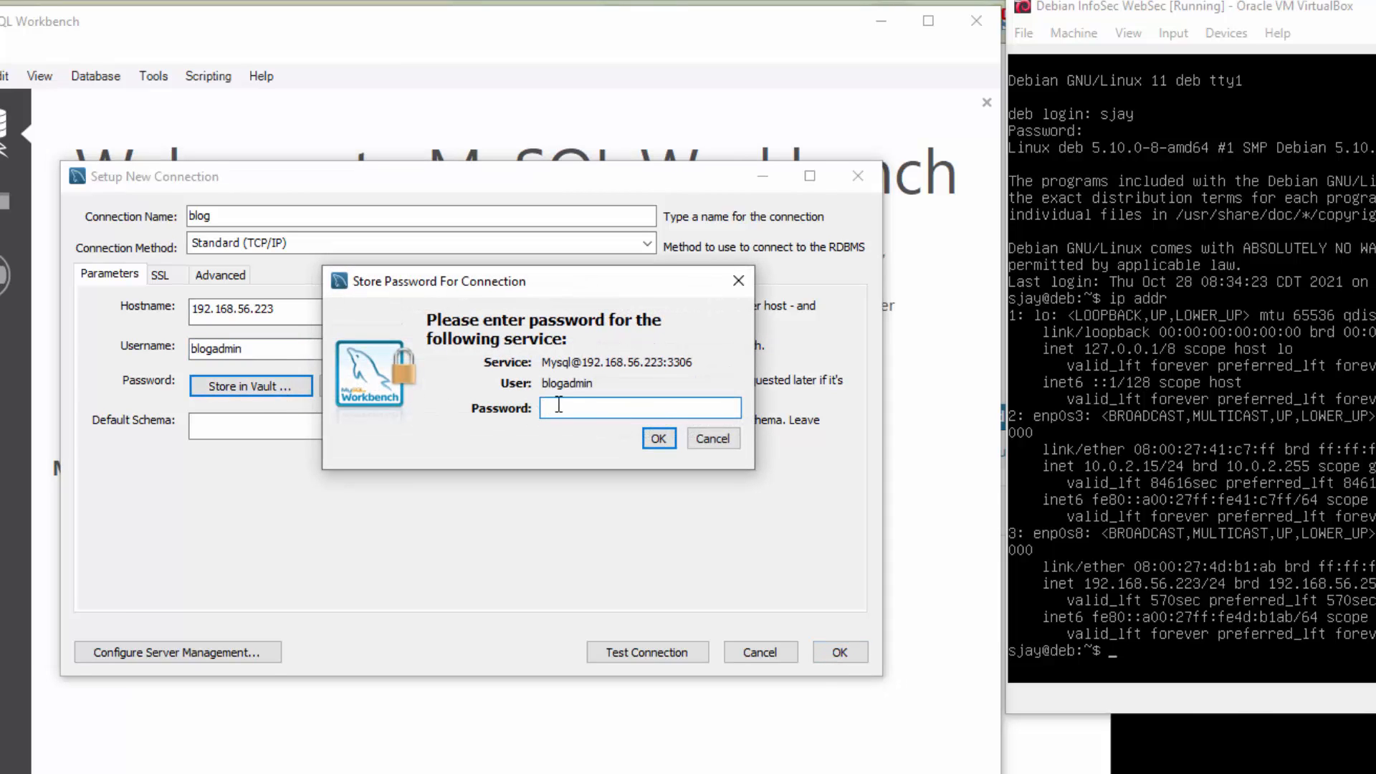
{"action": "type", "text": "********"}
{"action": "left_click", "coordinate": [660, 440]}
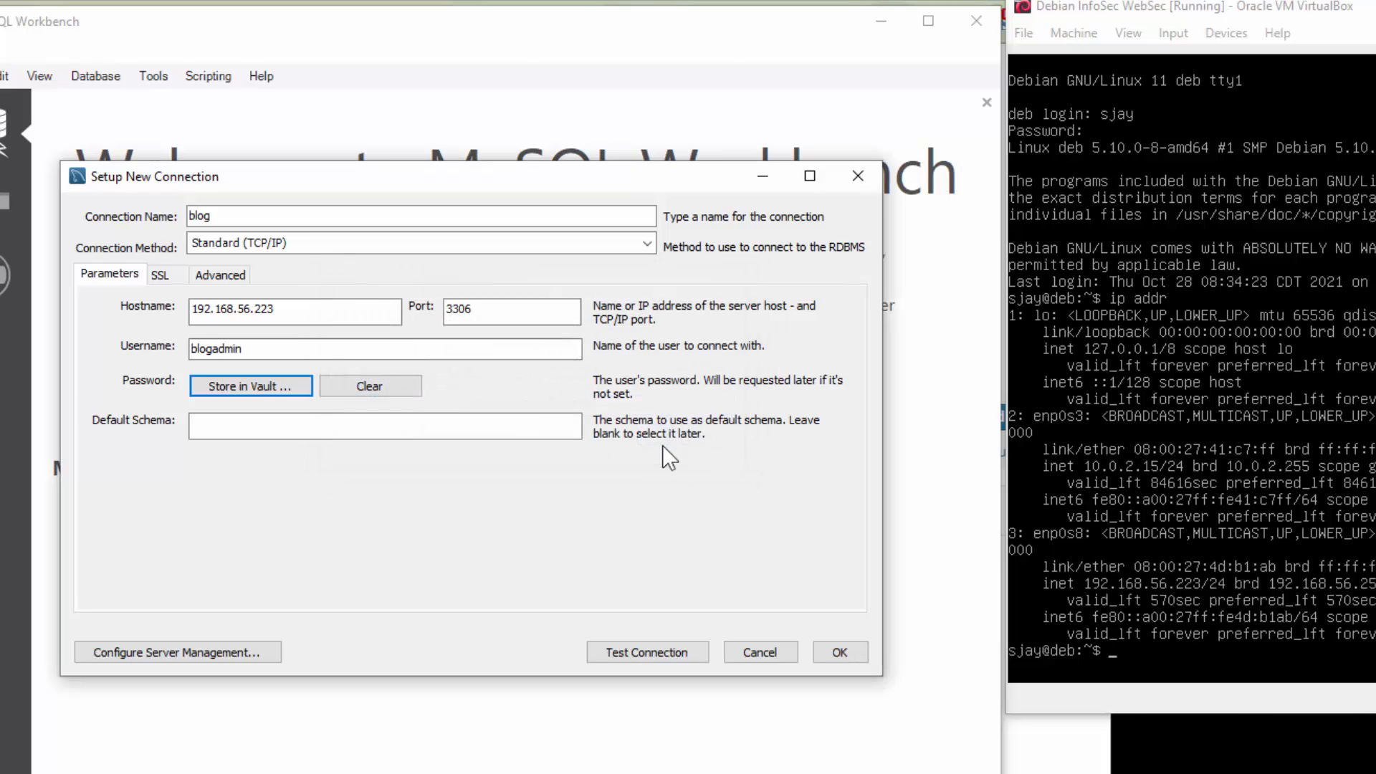
Test the blog connection, continuing past the server version warning, and dismiss the result
{"action": "left_click", "coordinate": [643, 652]}
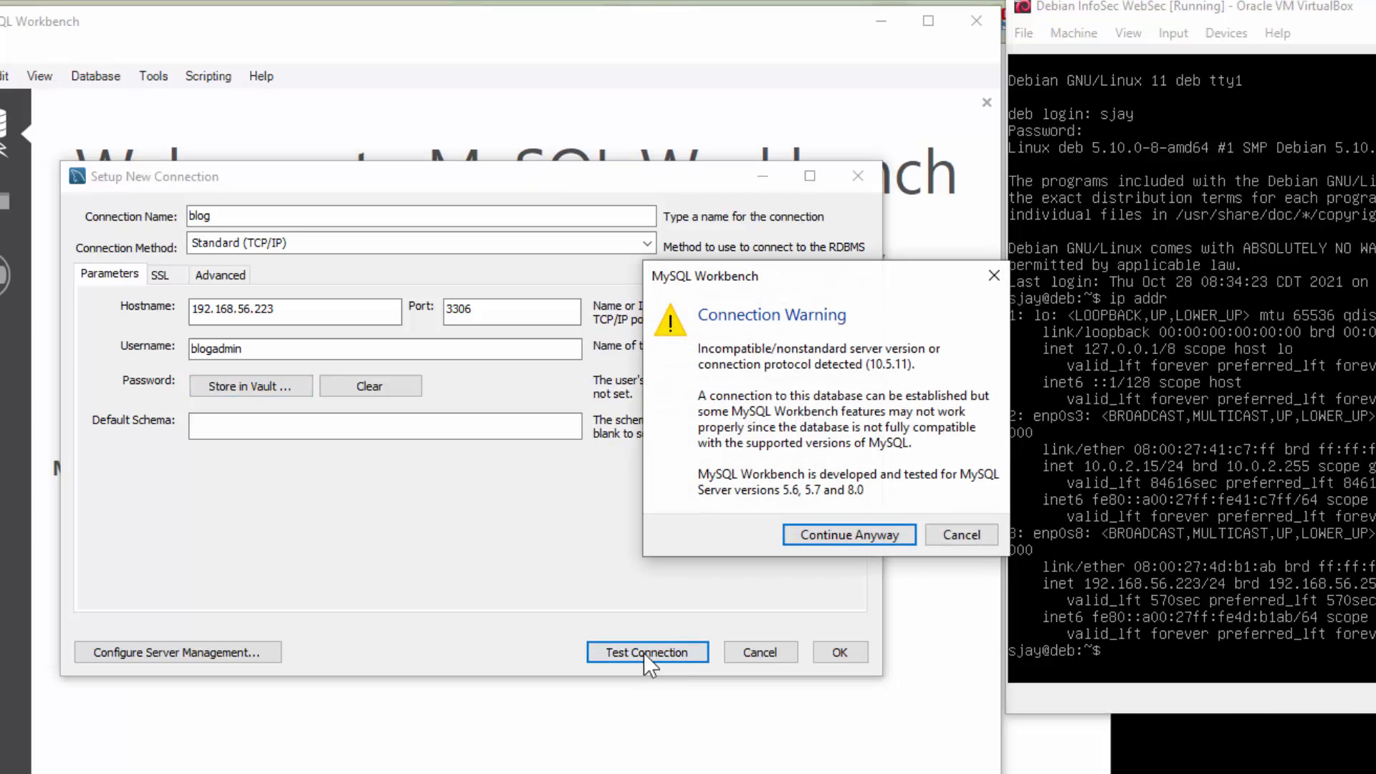
{"action": "left_click", "coordinate": [849, 532]}
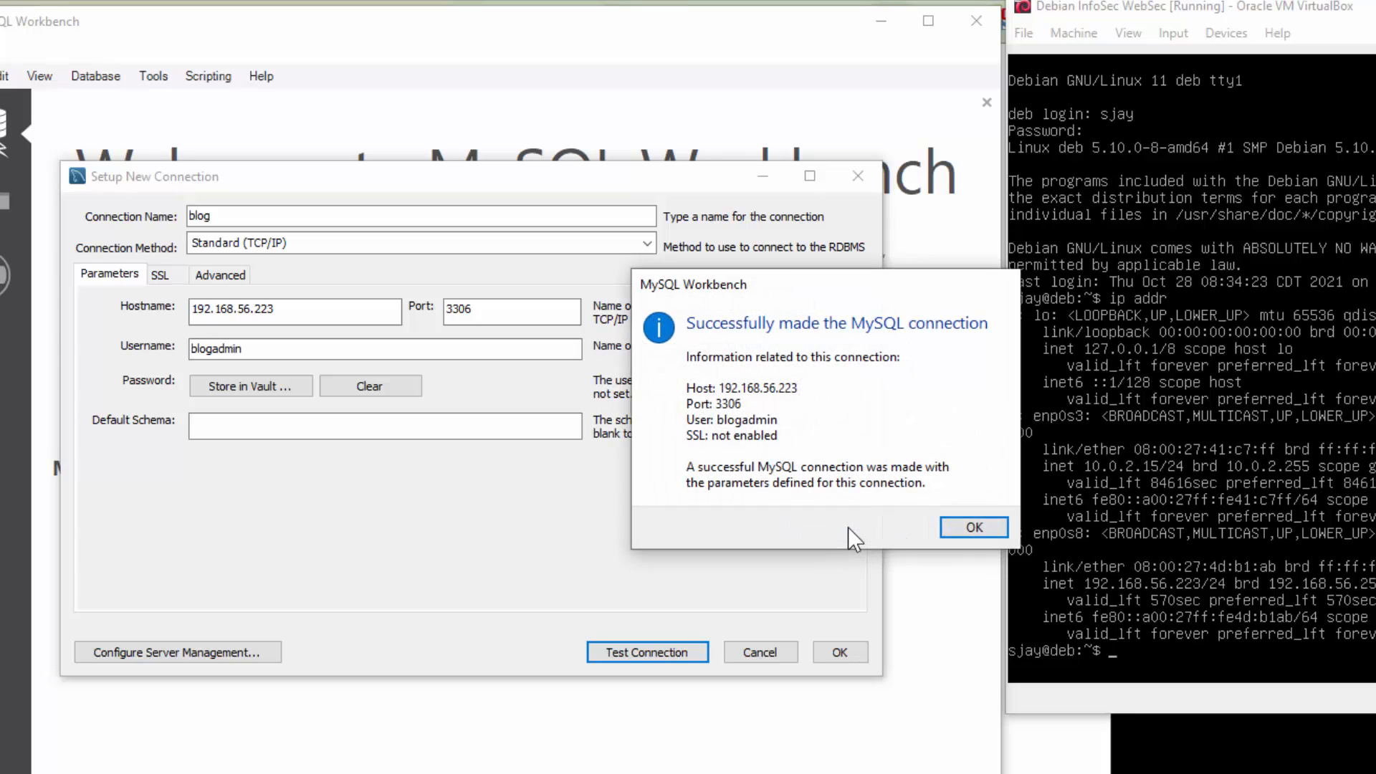
{"action": "left_click", "coordinate": [975, 528]}
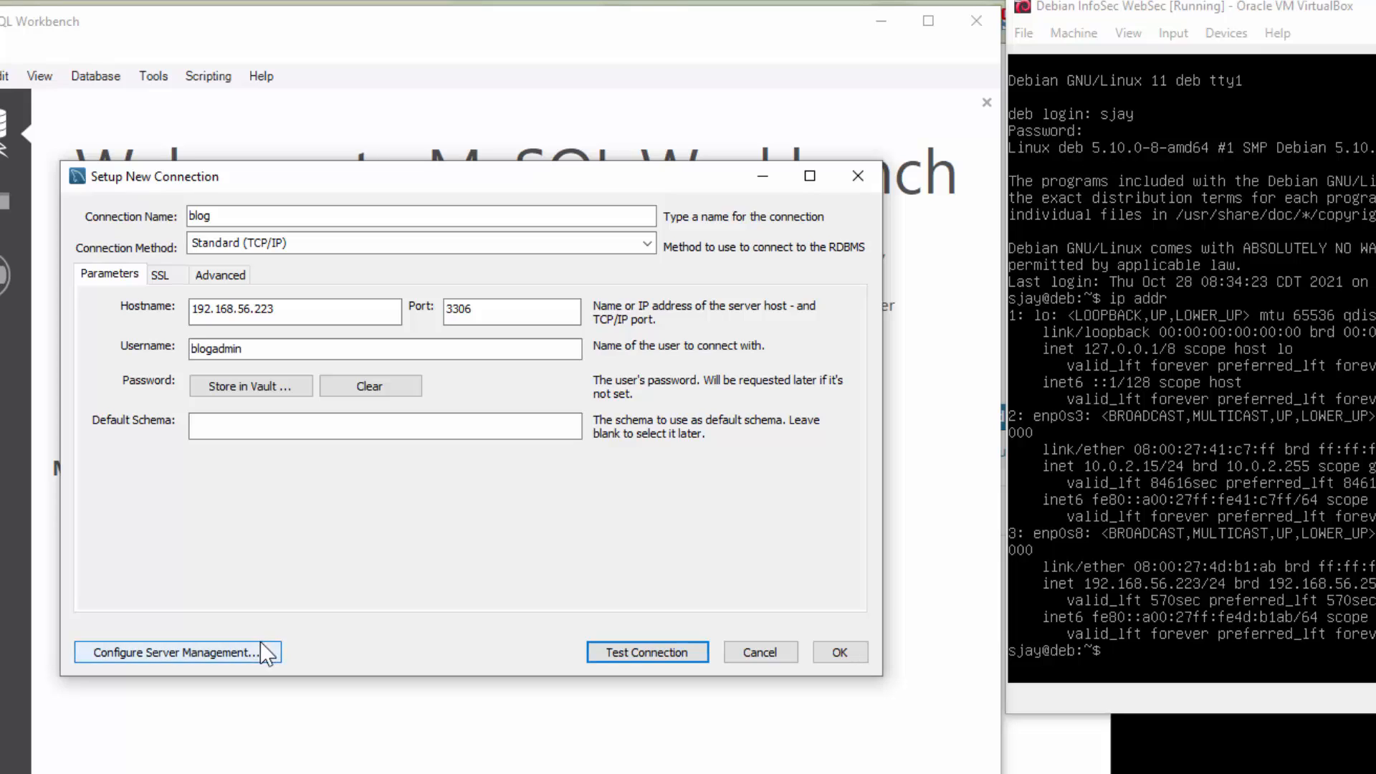
Save the new blog connection and open it to reach the database server
{"action": "left_click", "coordinate": [840, 652]}
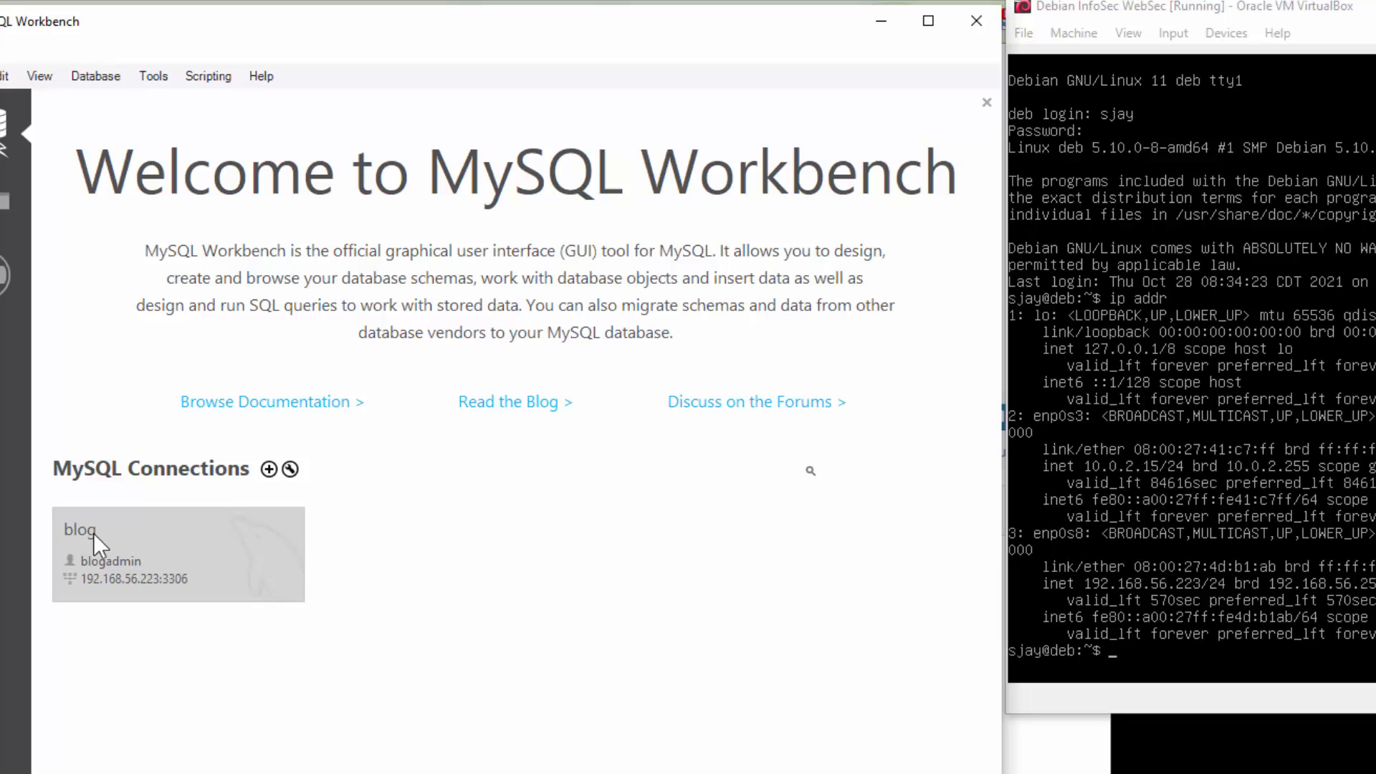
{"action": "left_click", "coordinate": [145, 549]}
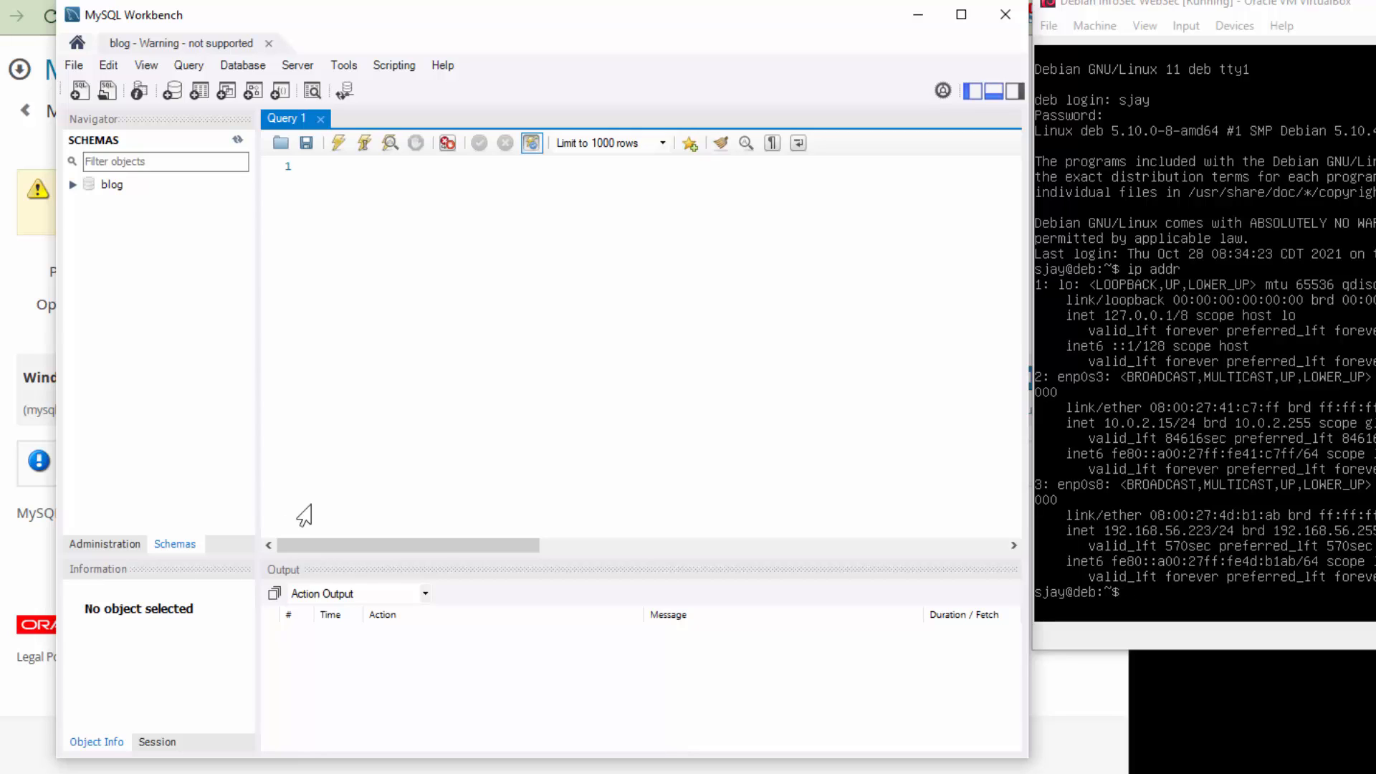
Expand the blog schema down to its members table and select that table's rows with the 1000-row limit
{"action": "left_click", "coordinate": [113, 188]}
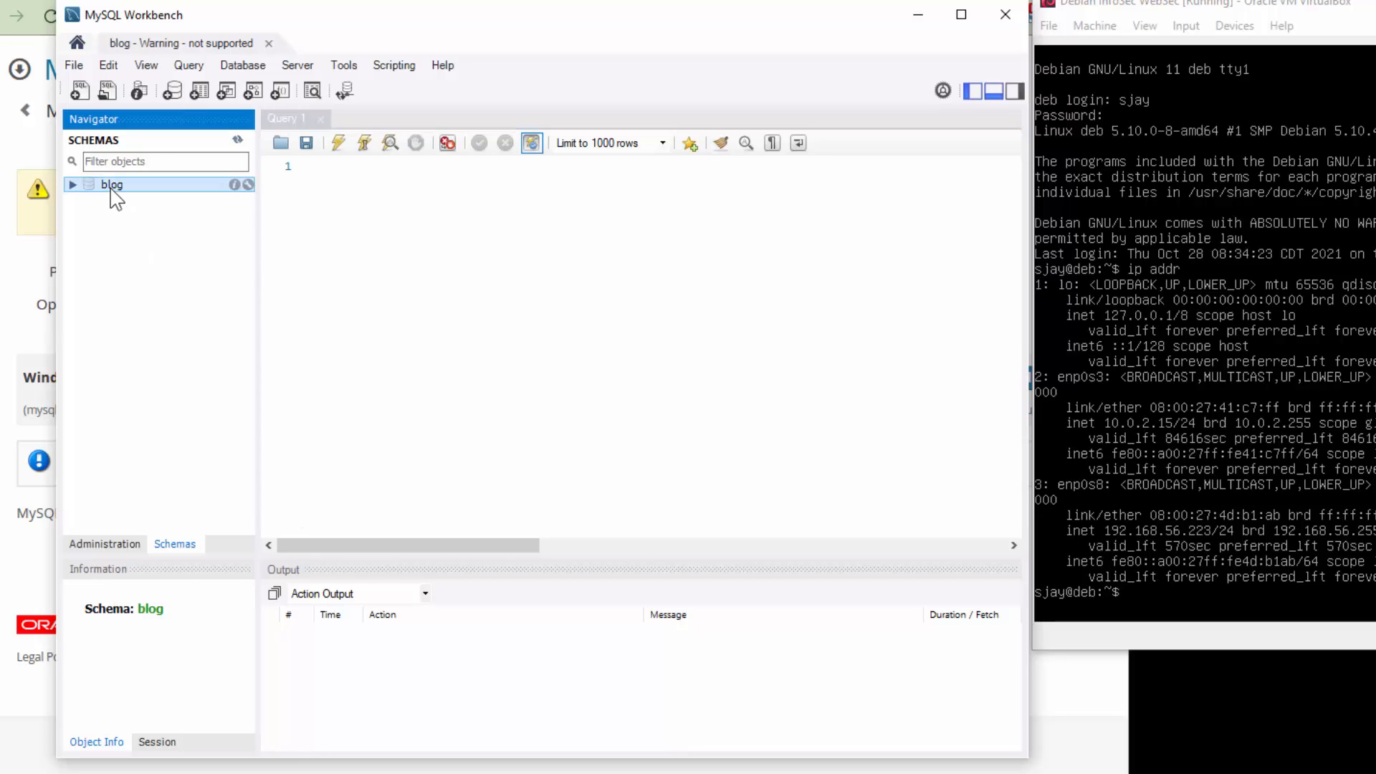
{"action": "left_click", "coordinate": [73, 185]}
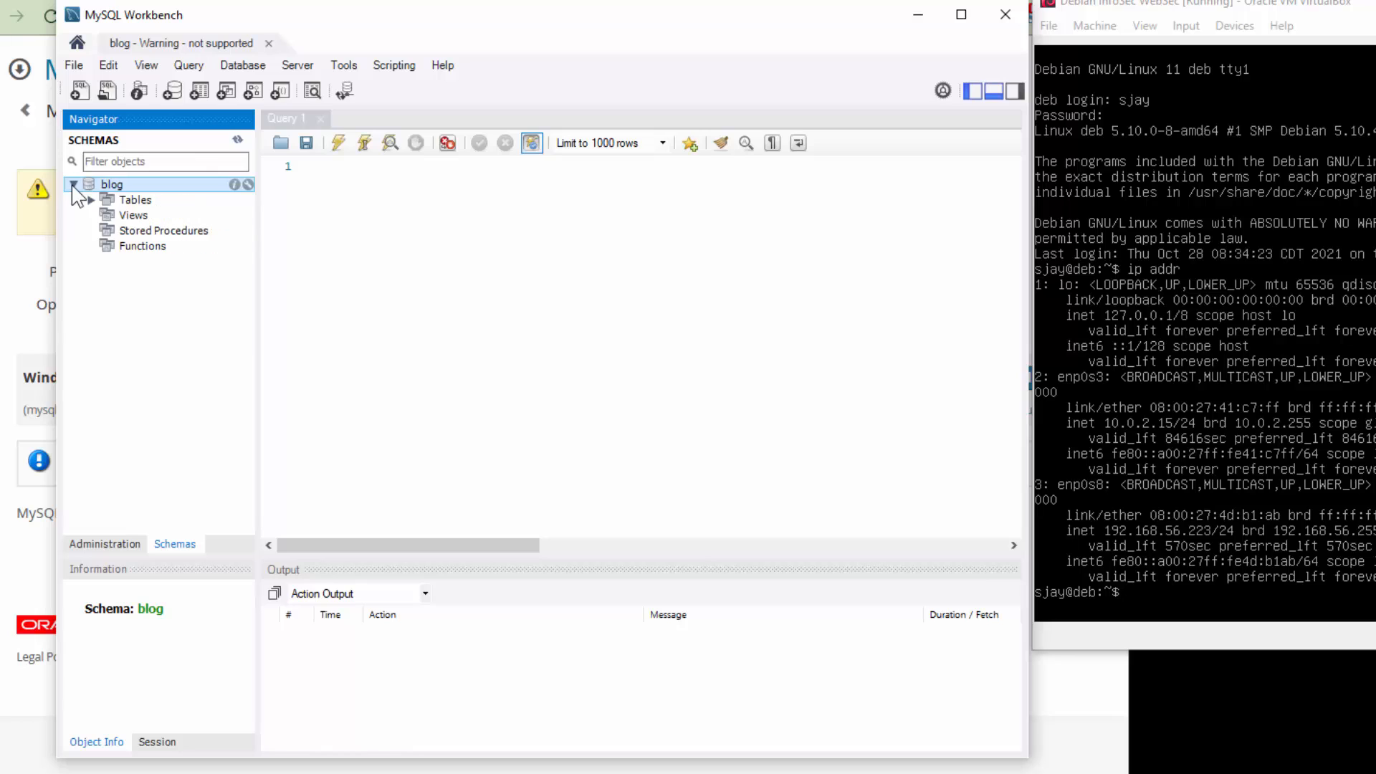
{"action": "left_click", "coordinate": [91, 200]}
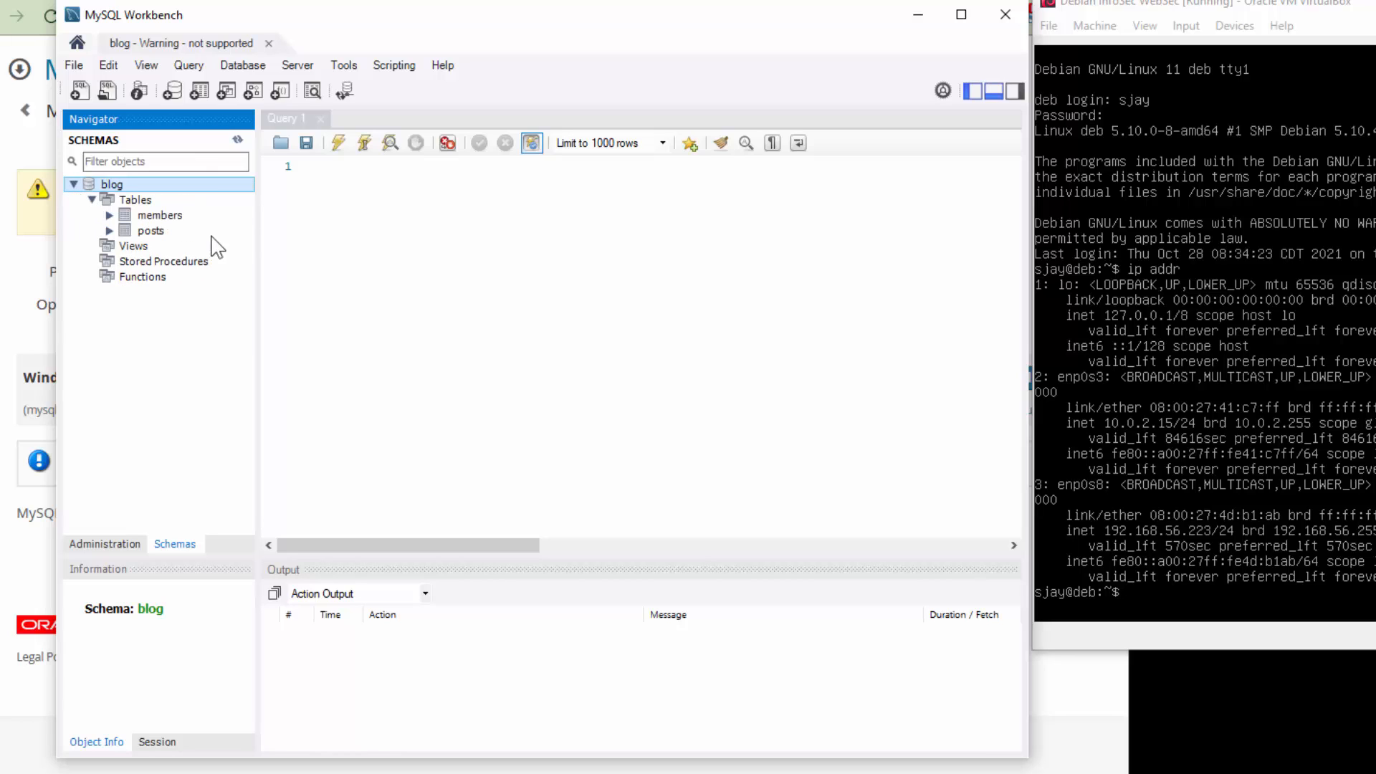
{"action": "left_click", "coordinate": [109, 215]}
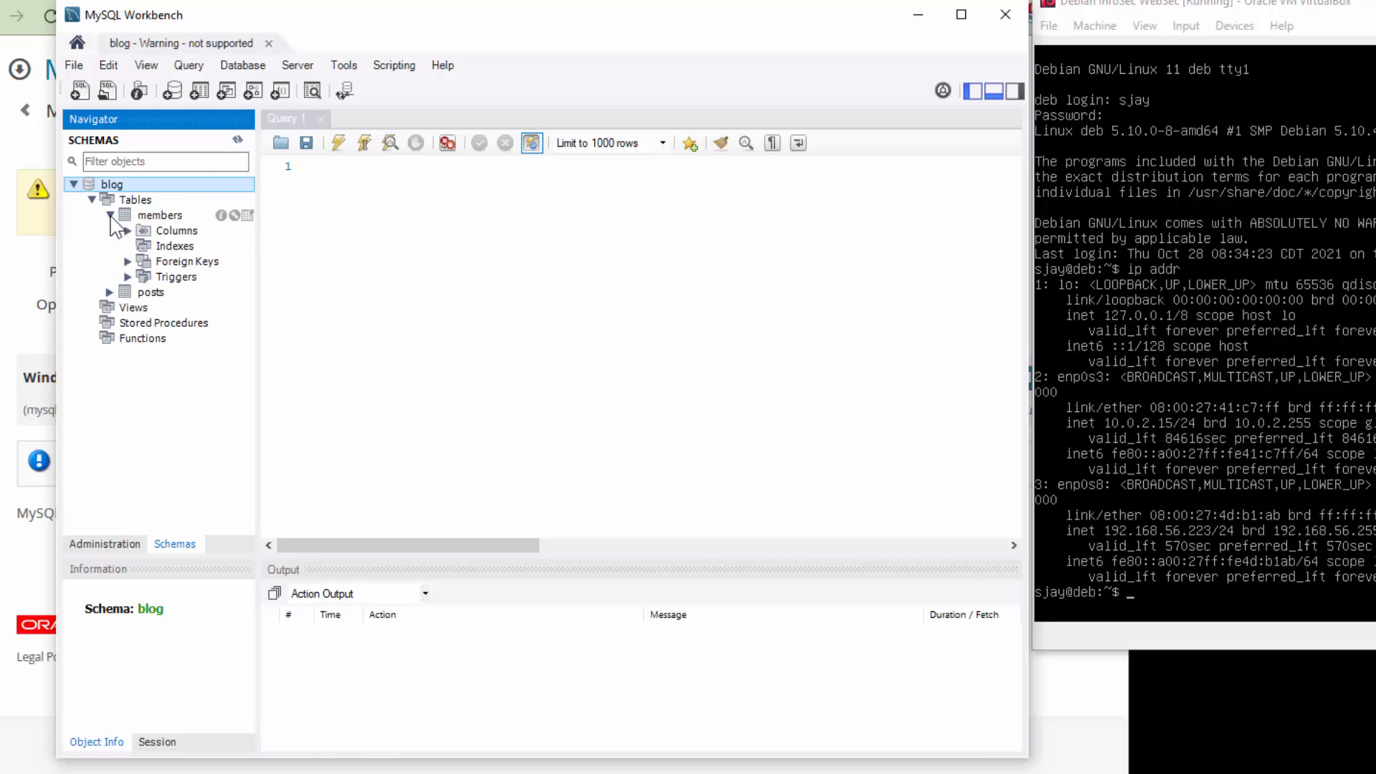
{"action": "left_click", "coordinate": [158, 219]}
{"action": "right_click", "coordinate": [159, 217]}
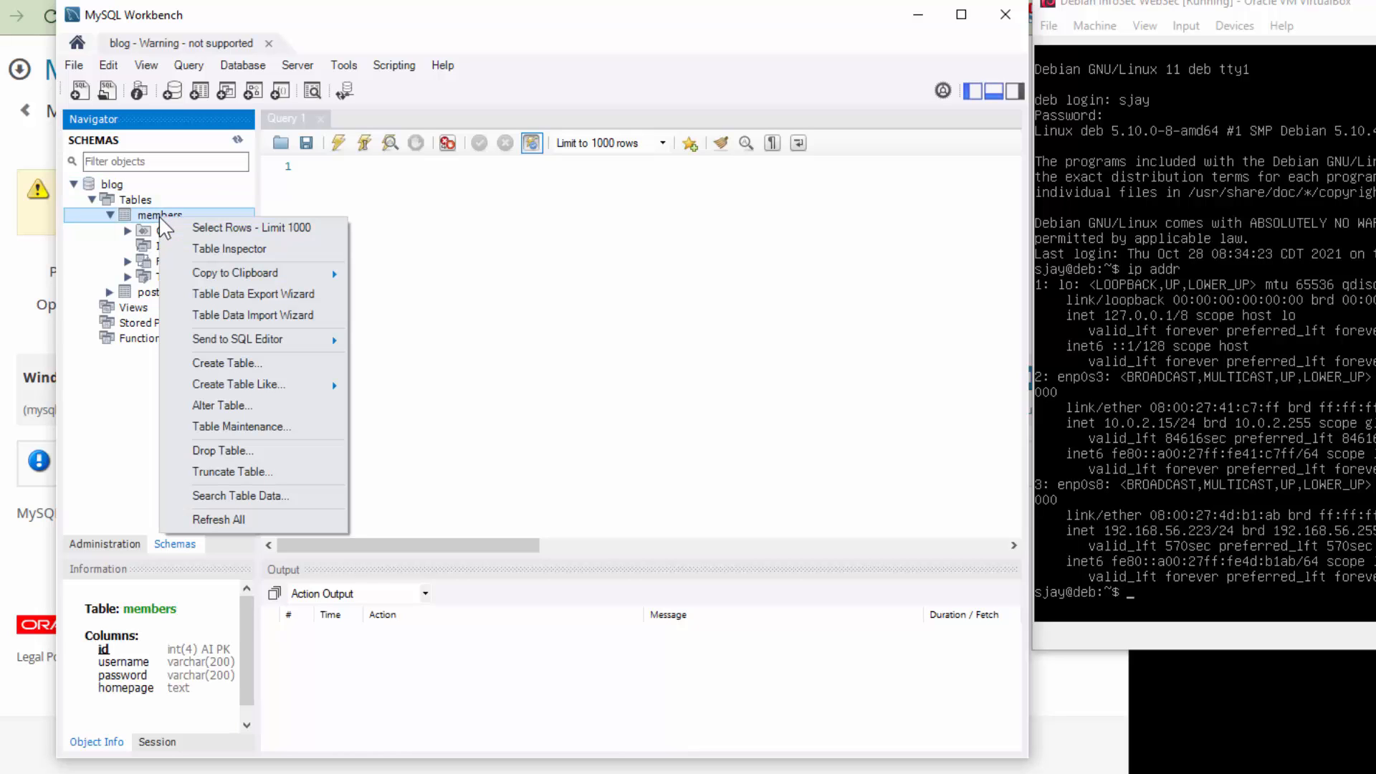
{"action": "left_click", "coordinate": [182, 222]}
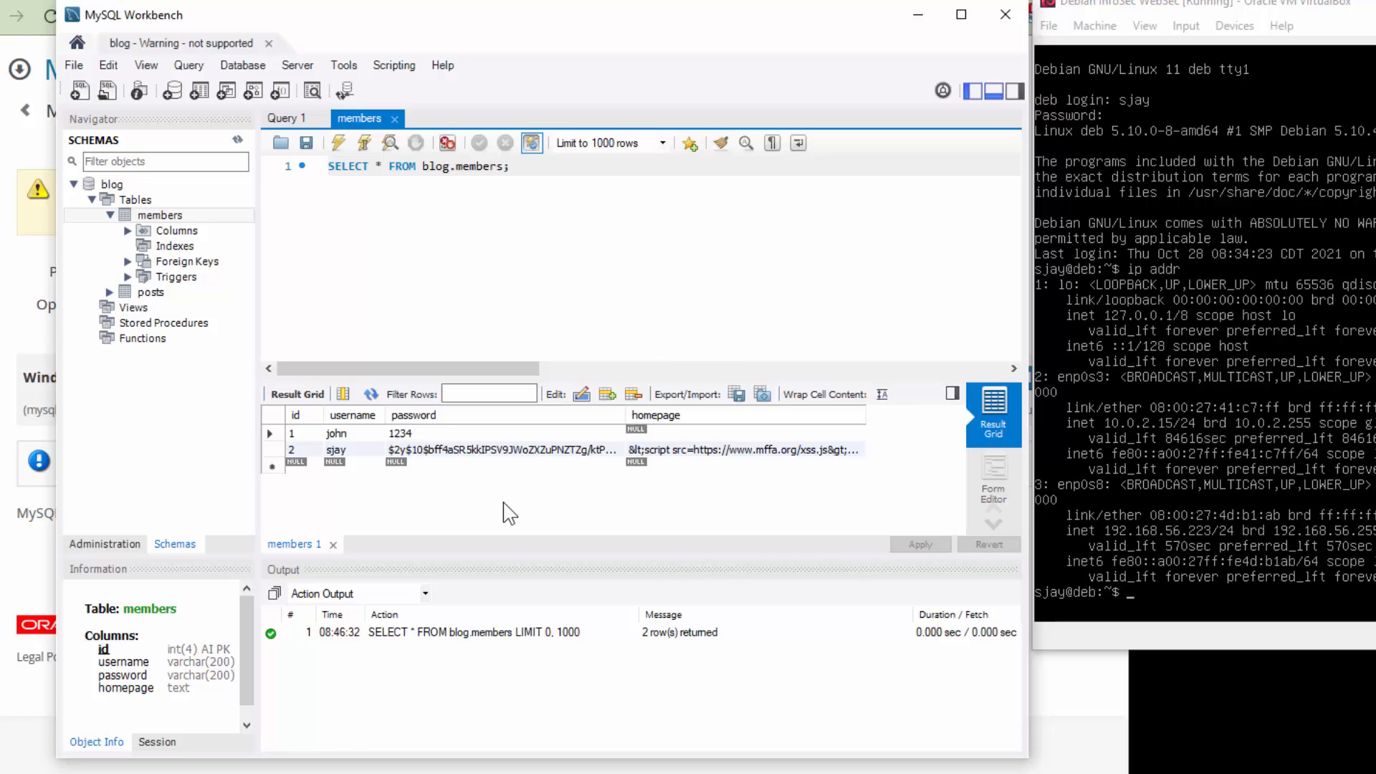
Open the members table for altering and collapse the header details above its column list
{"action": "right_click", "coordinate": [178, 216]}
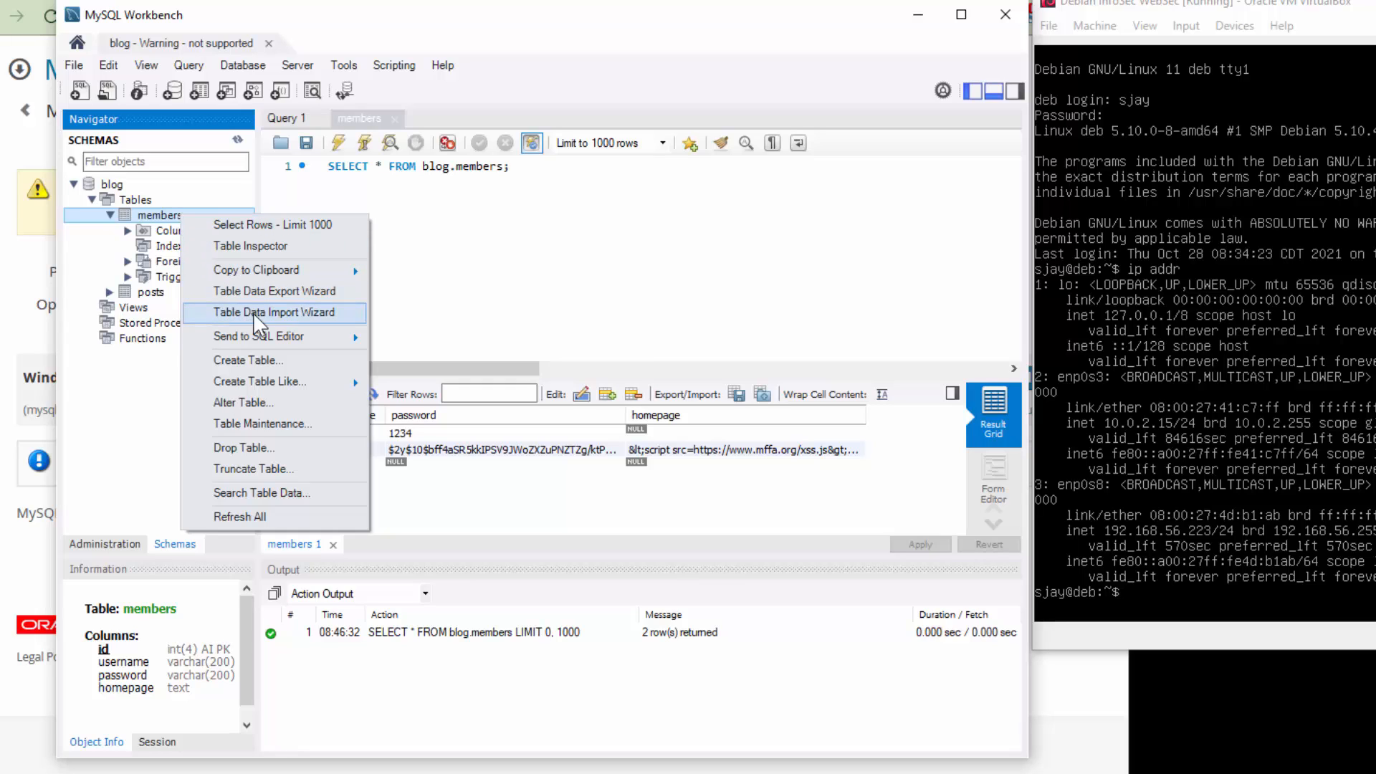
{"action": "left_click", "coordinate": [262, 410]}
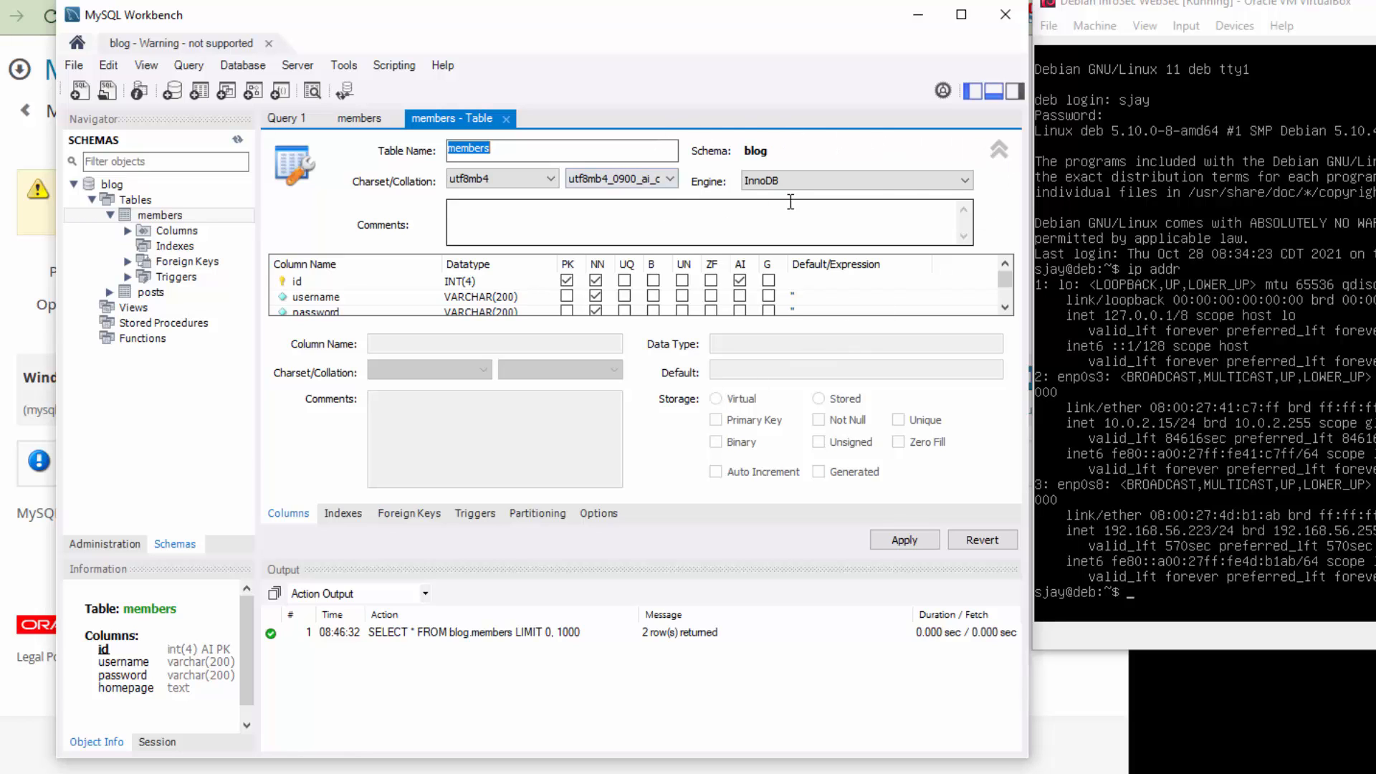
{"action": "left_click", "coordinate": [1000, 150]}
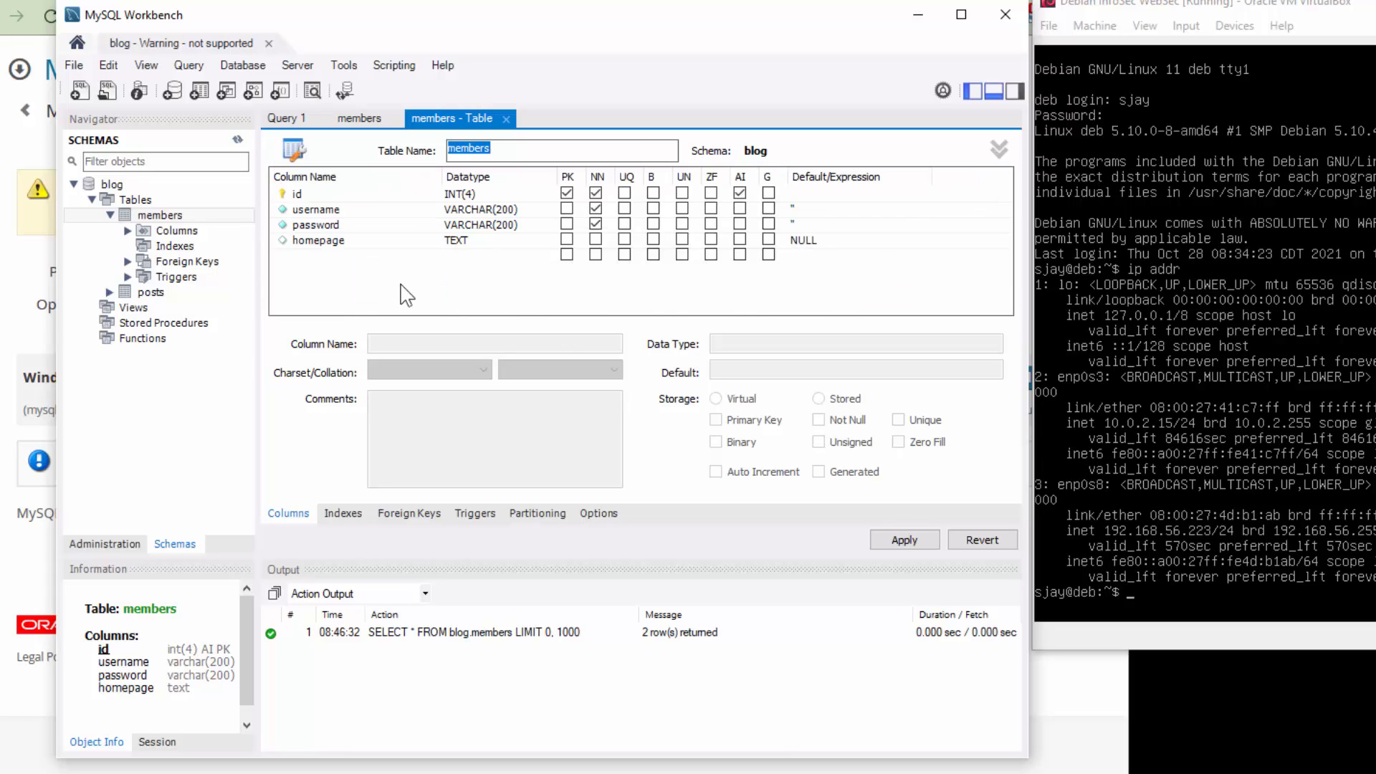
{"action": "left_click", "coordinate": [345, 242]}
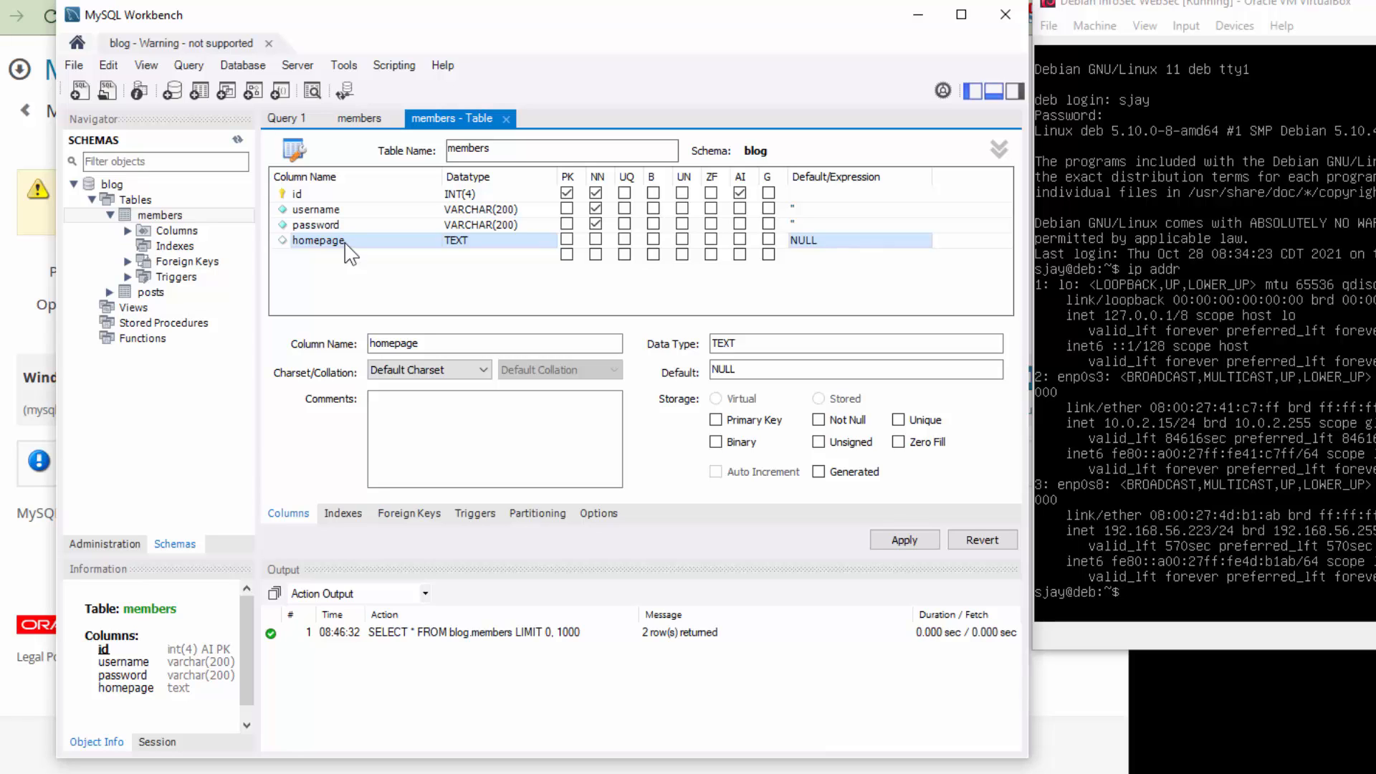
{"action": "right_click", "coordinate": [345, 246]}
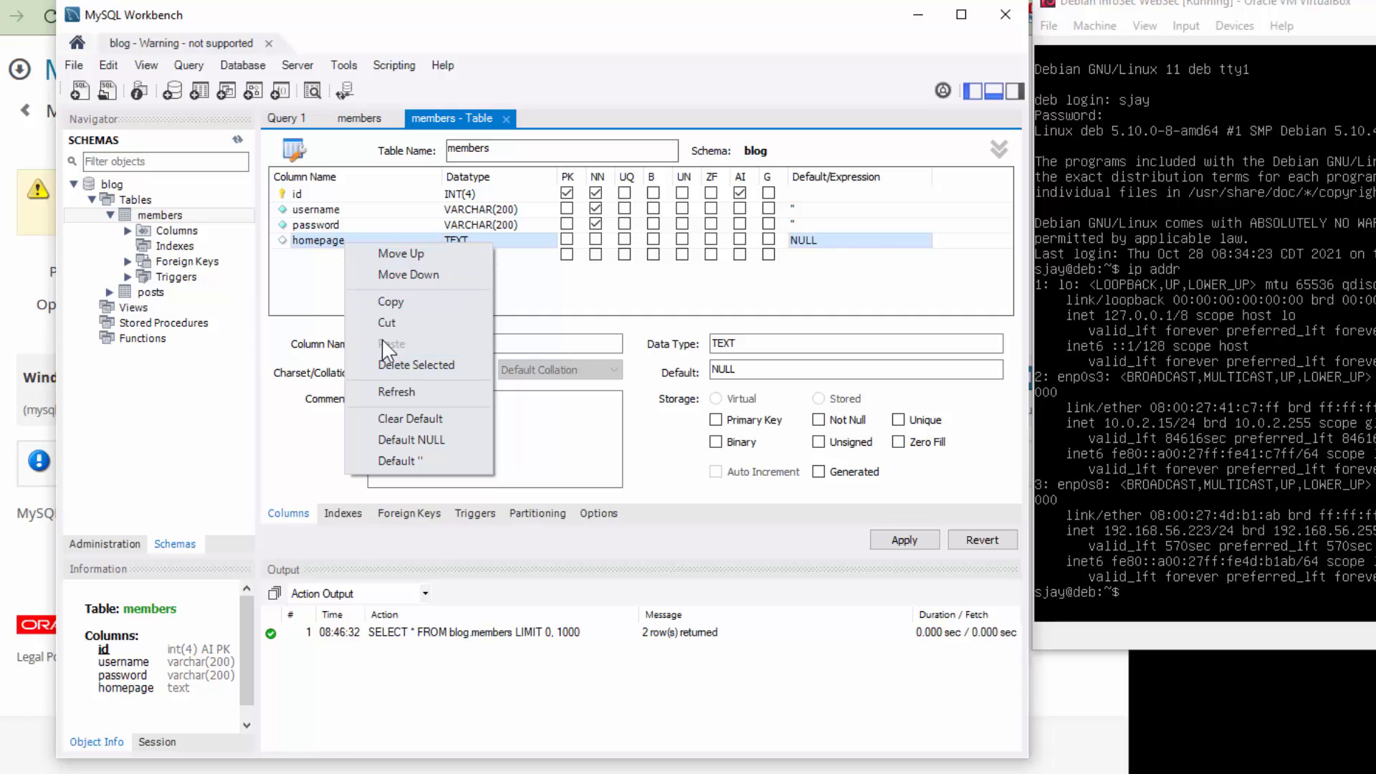
{"action": "left_click", "coordinate": [418, 365]}
Add a column named email with the TEXT data type below homepage, leaving no further column started
{"action": "left_click", "coordinate": [306, 255]}
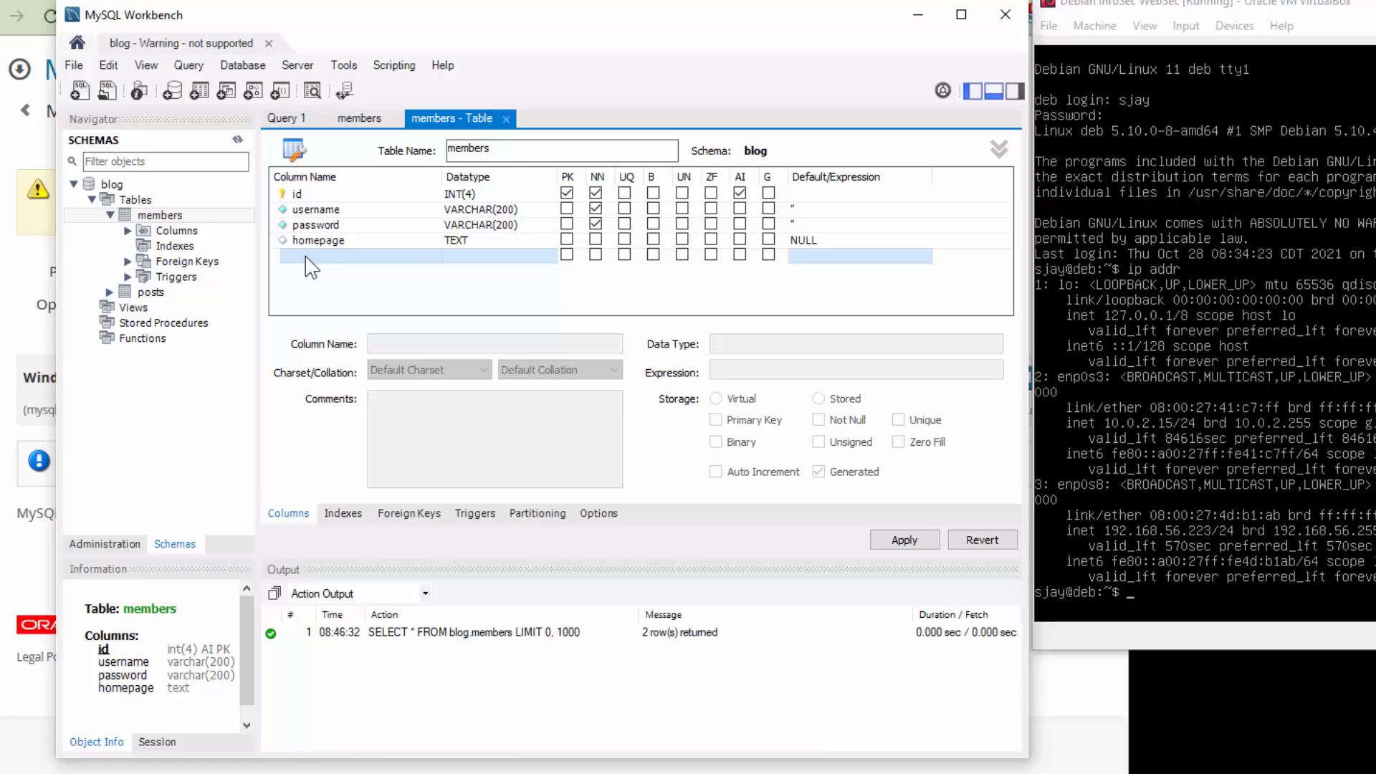
{"action": "left_click", "coordinate": [306, 256]}
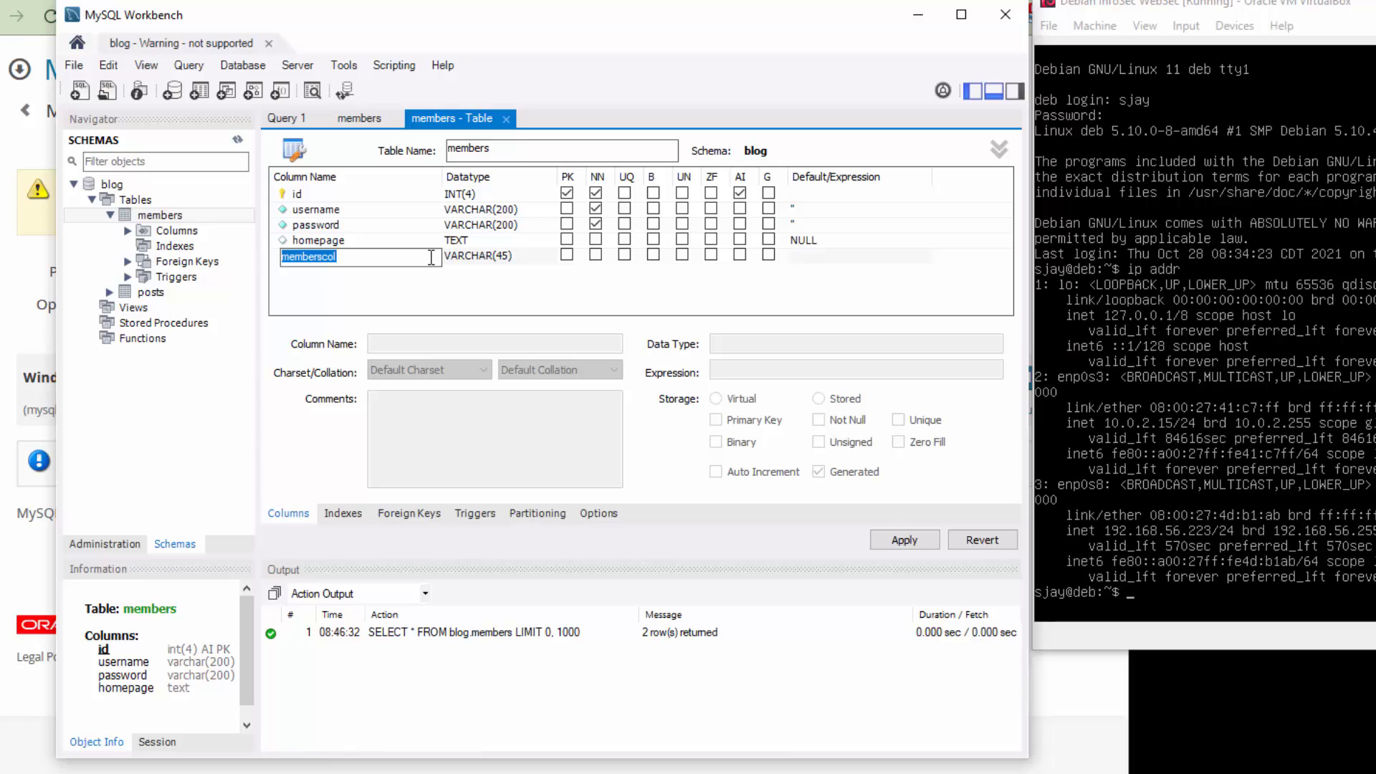
{"action": "type", "text": "email"}
{"action": "key", "text": "Tab"}
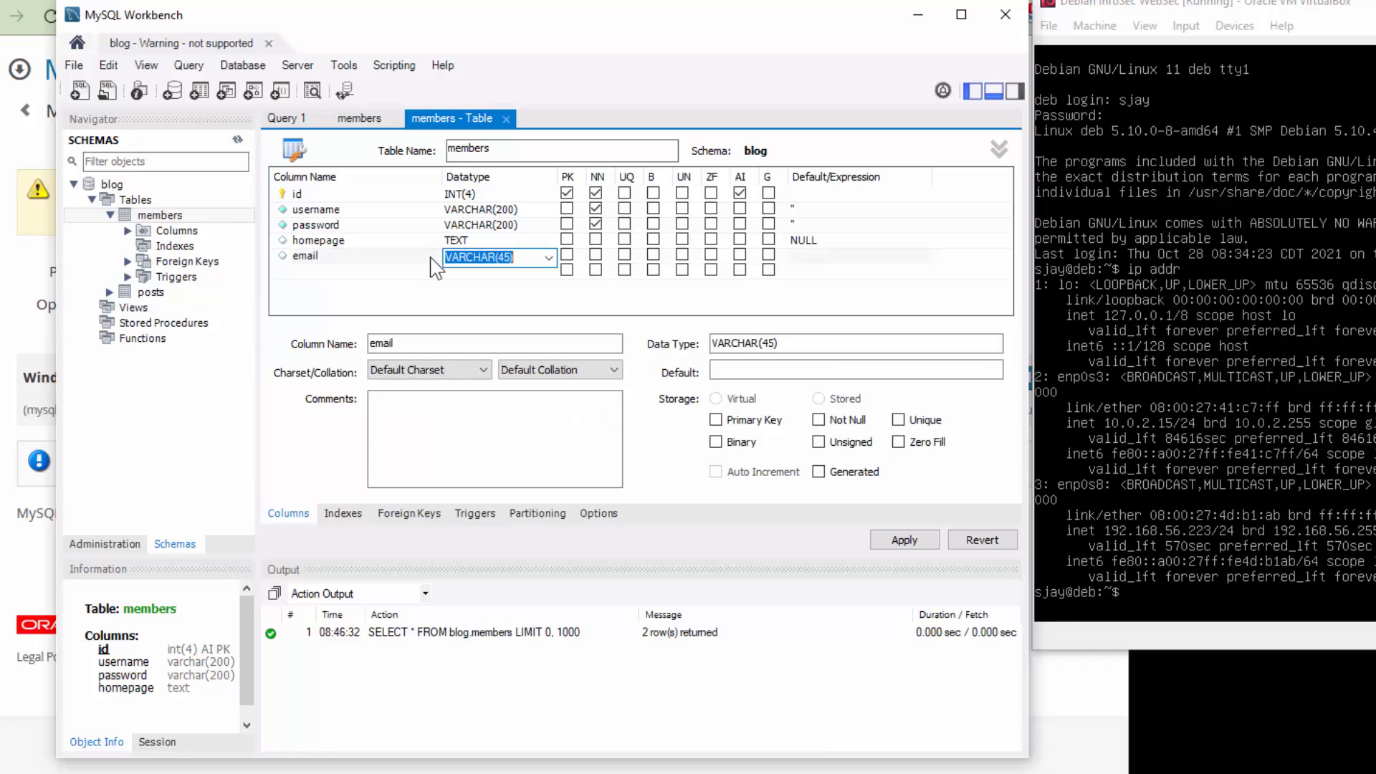
{"action": "left_click", "coordinate": [550, 257]}
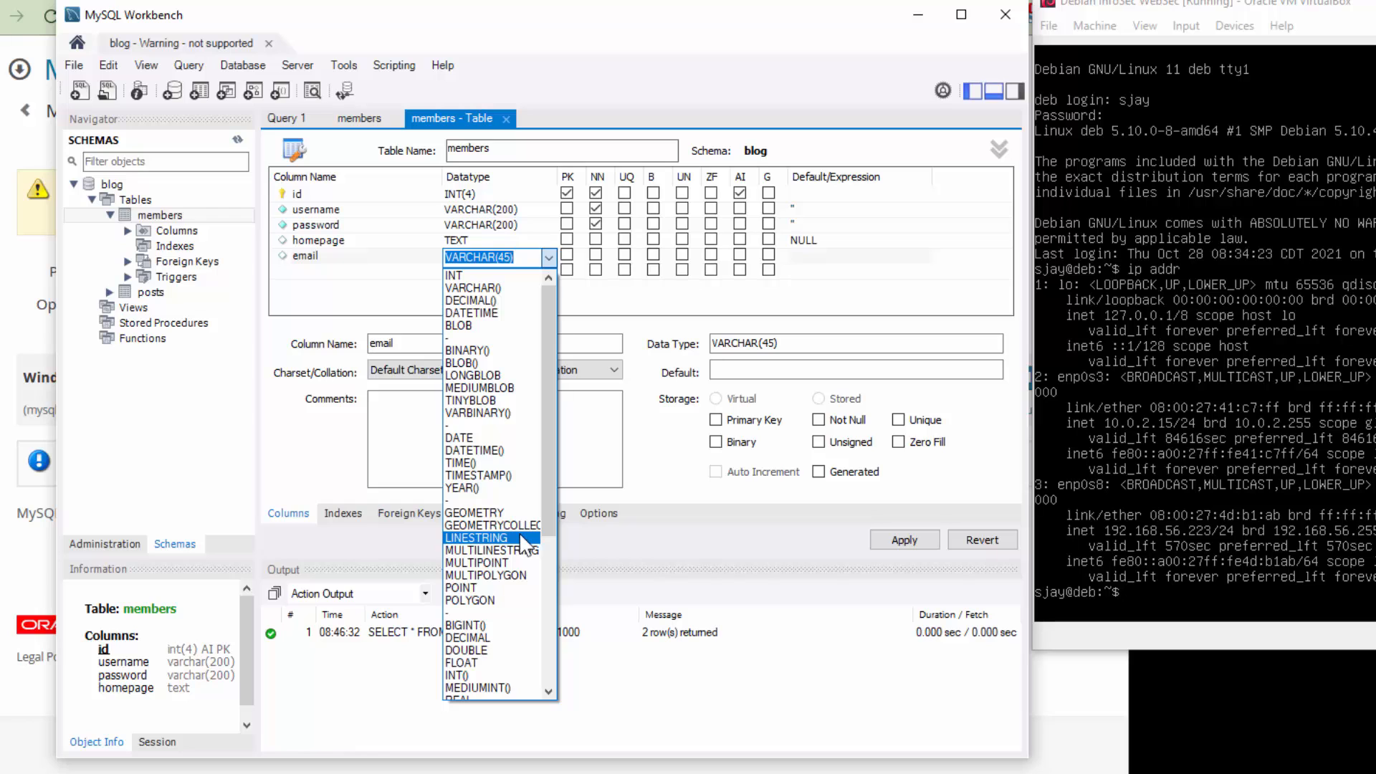
{"action": "scroll", "coordinate": [520, 536], "scroll_direction": "down", "scroll_amount": 7}
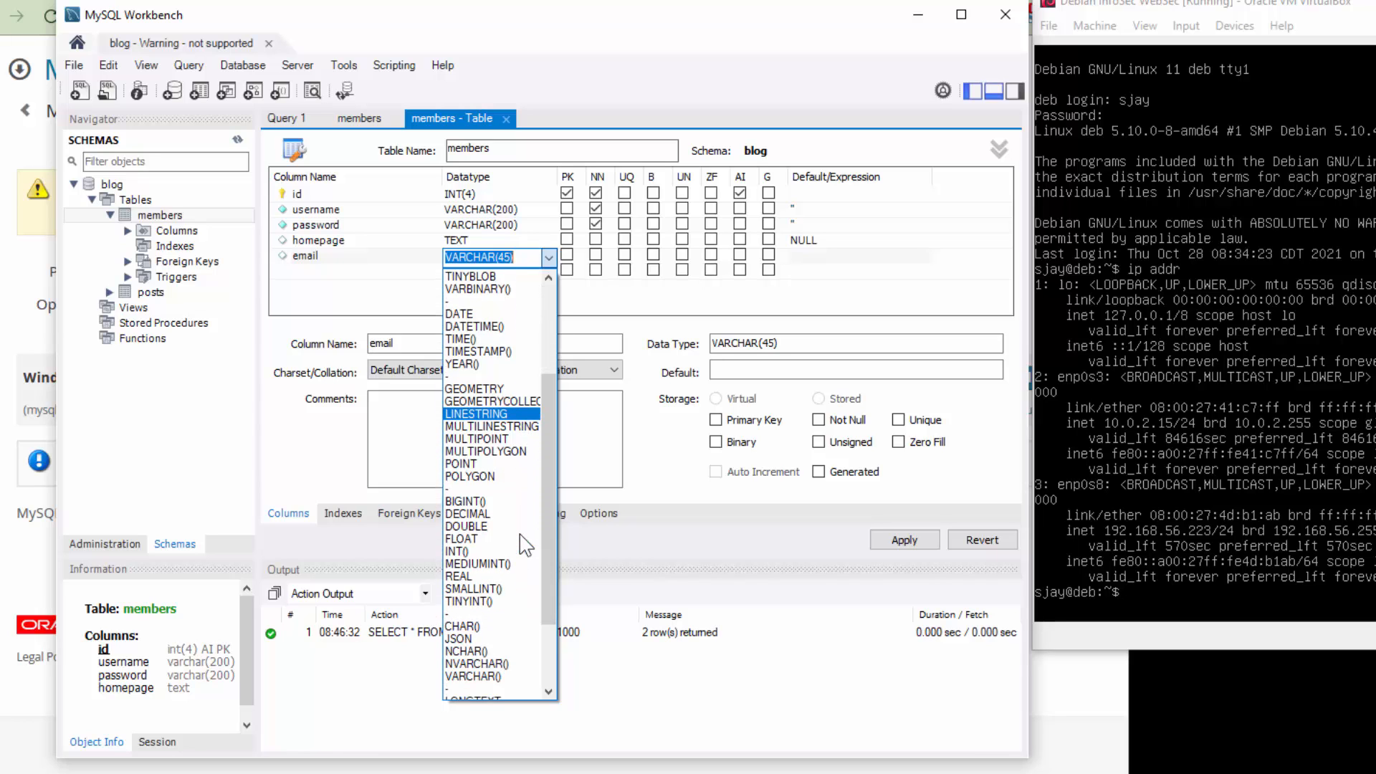
{"action": "scroll", "coordinate": [520, 535], "scroll_direction": "down", "scroll_amount": 1}
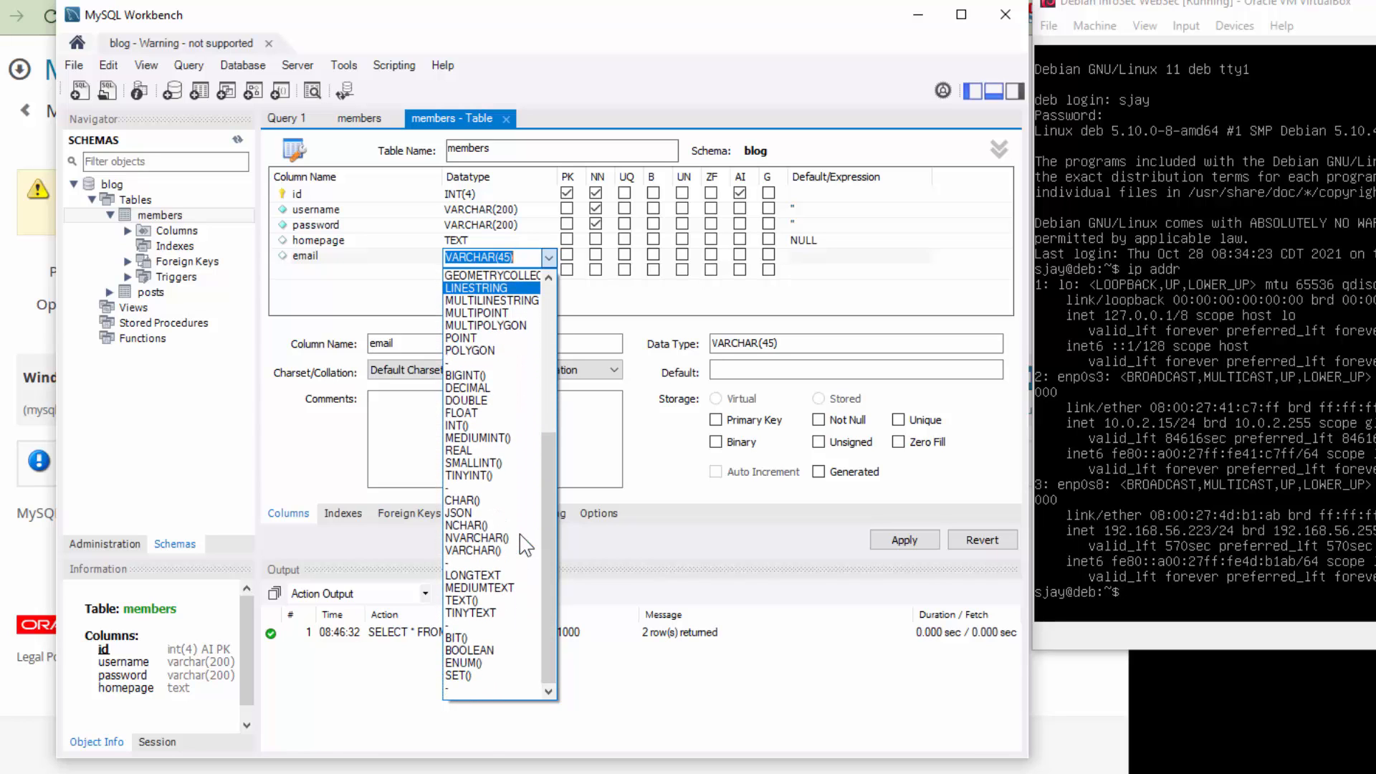
{"action": "left_click", "coordinate": [483, 605]}
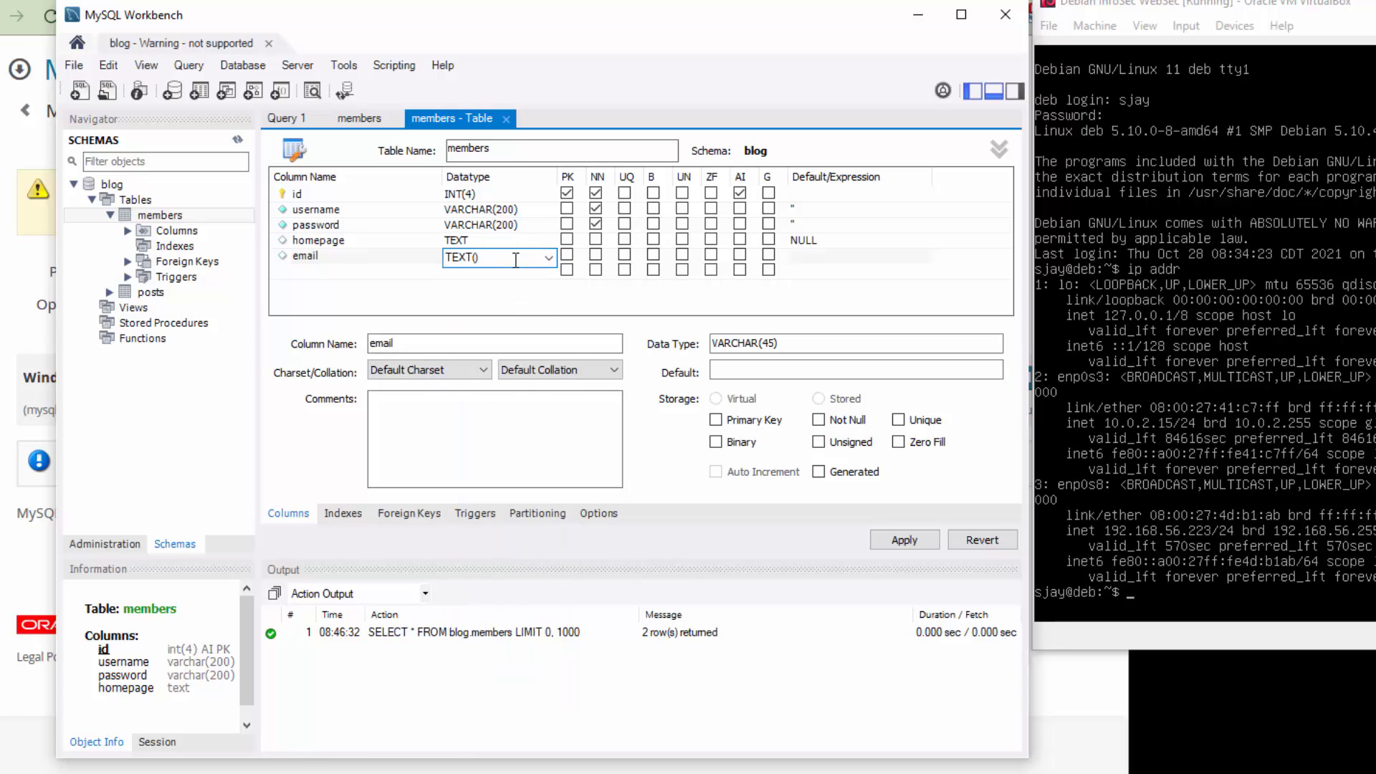
{"action": "left_click", "coordinate": [494, 272]}
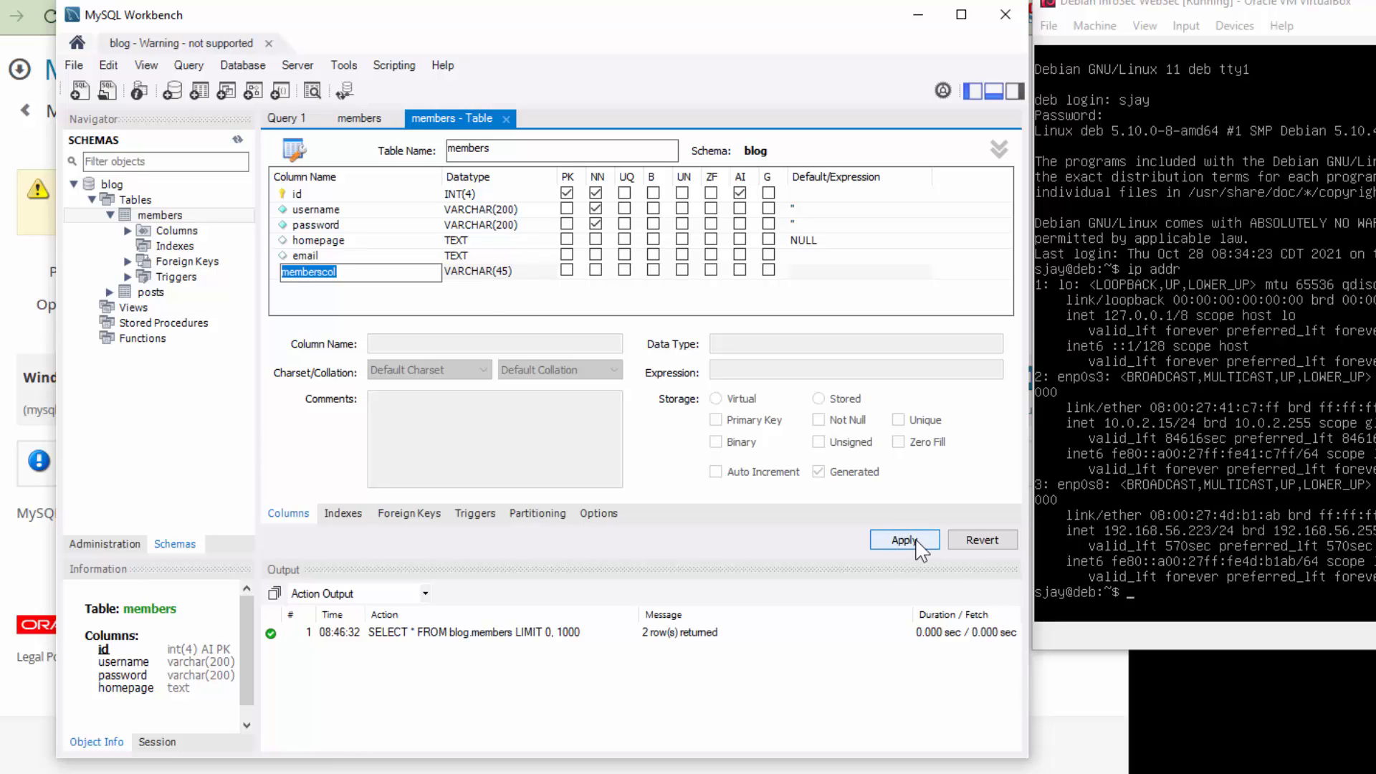
{"action": "key", "text": "Escape"}
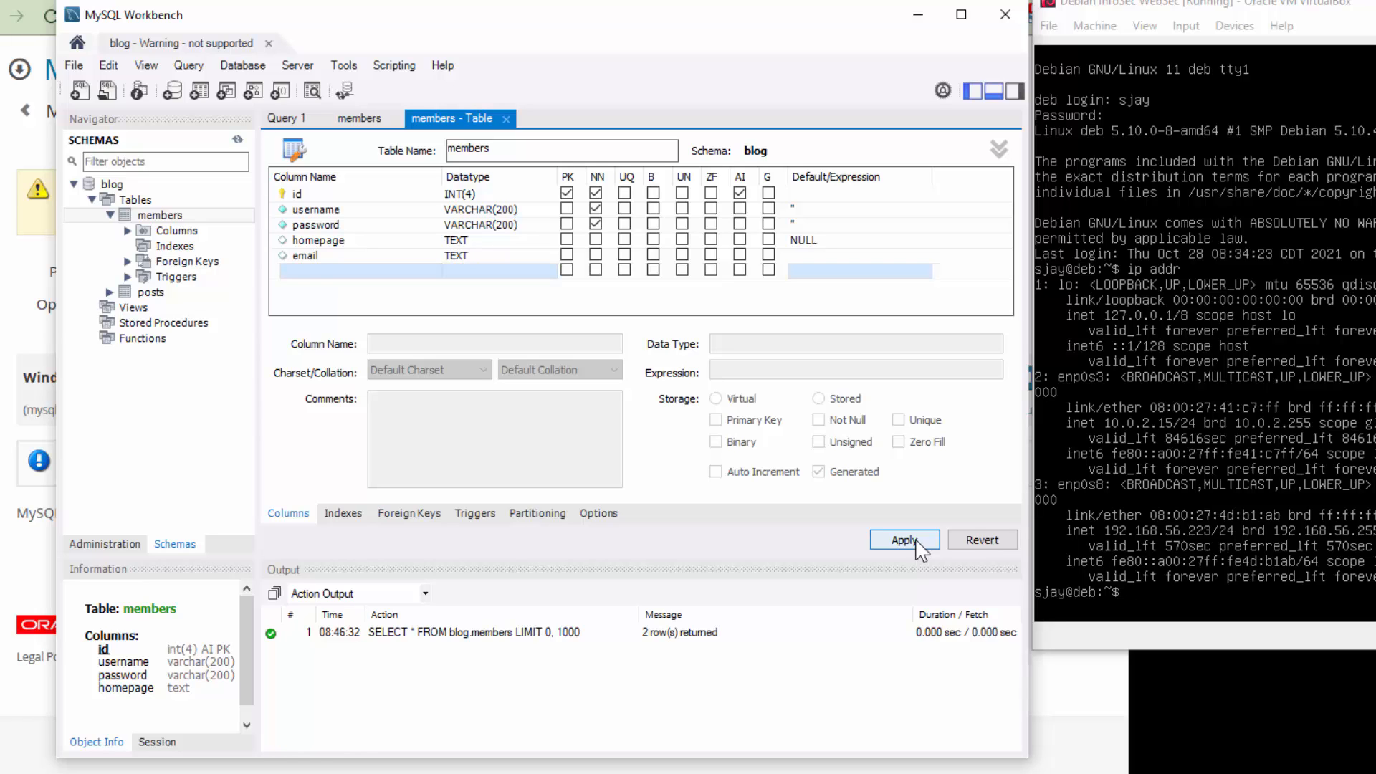
Apply the SQL script that adds the email column to the members table and finish the wizard
{"action": "left_click", "coordinate": [904, 540]}
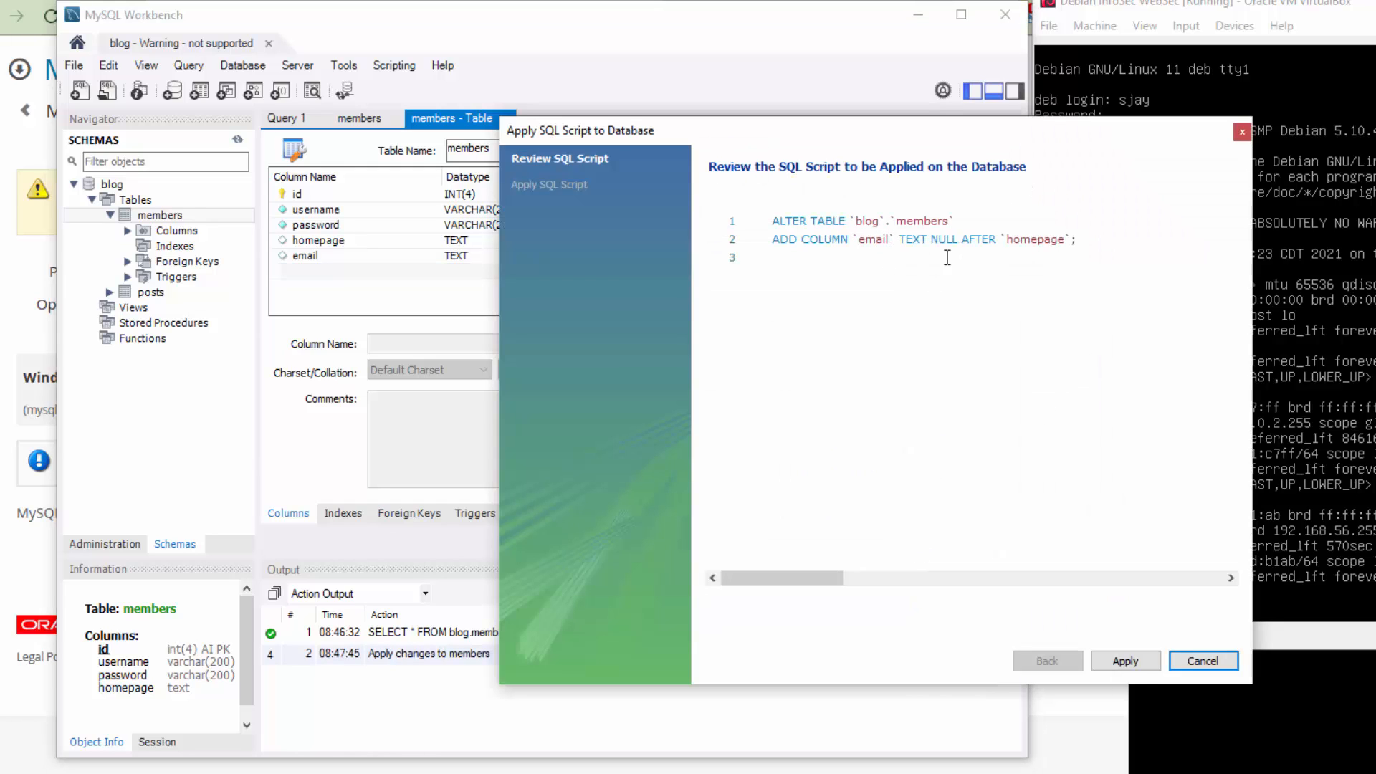
{"action": "left_click", "coordinate": [1139, 661]}
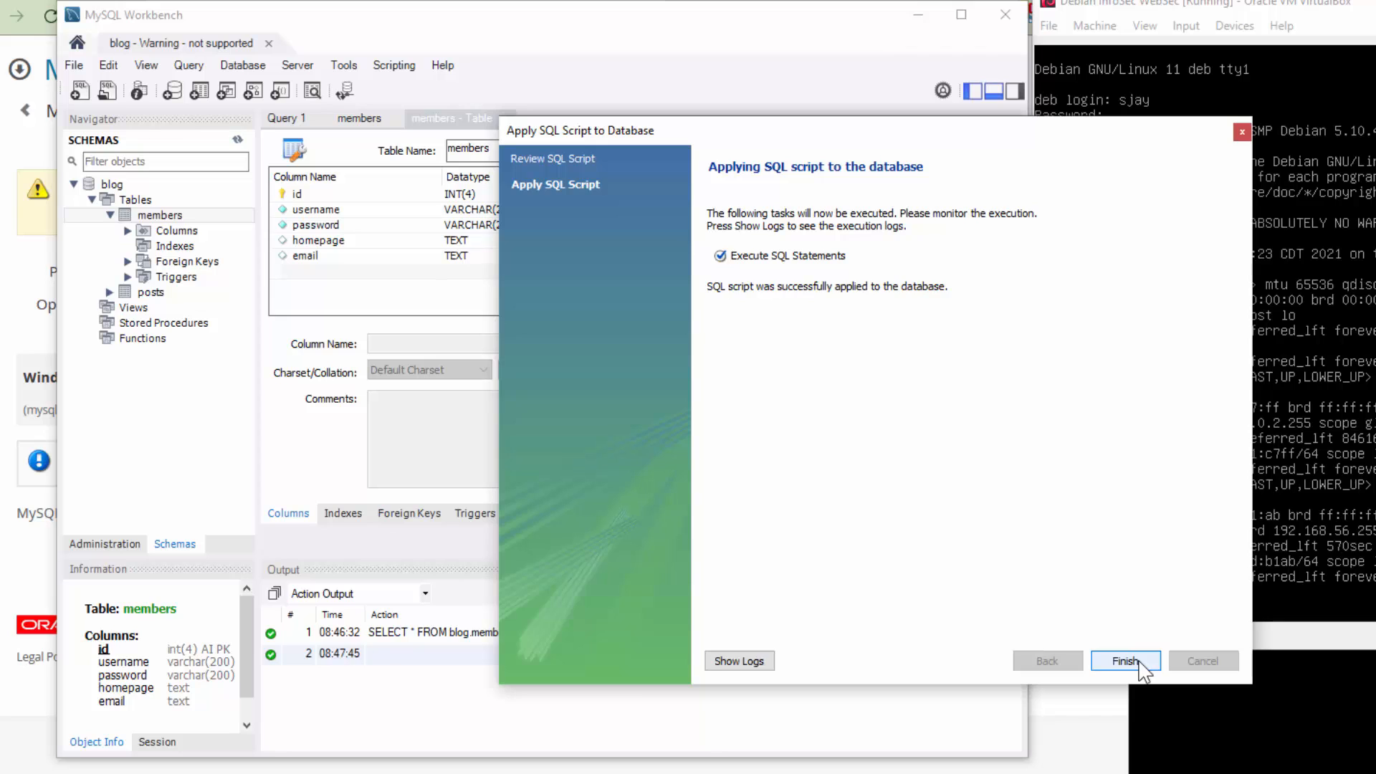
{"action": "left_click", "coordinate": [1138, 661]}
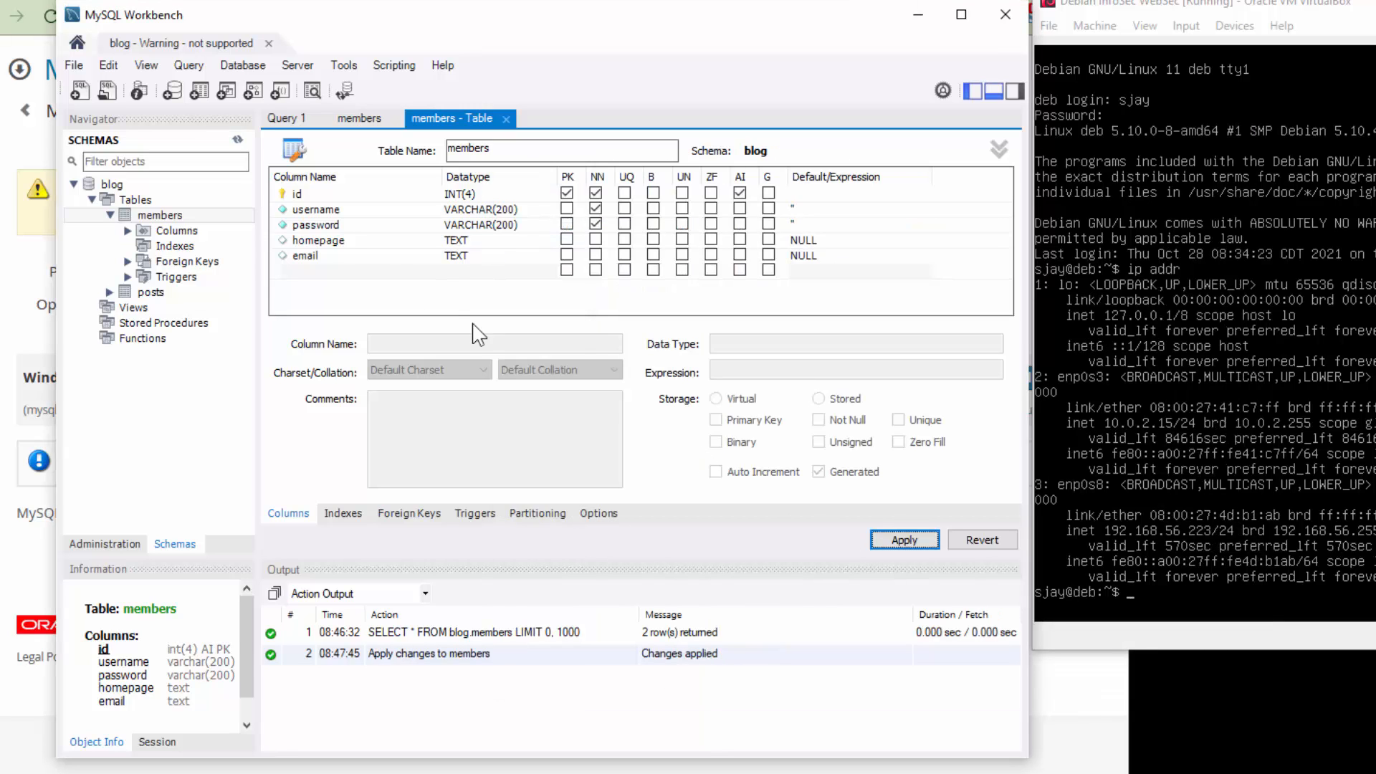
Delete the email column from the members table and apply the DROP COLUMN script to the database
{"action": "left_click", "coordinate": [338, 255]}
{"action": "right_click", "coordinate": [339, 255]}
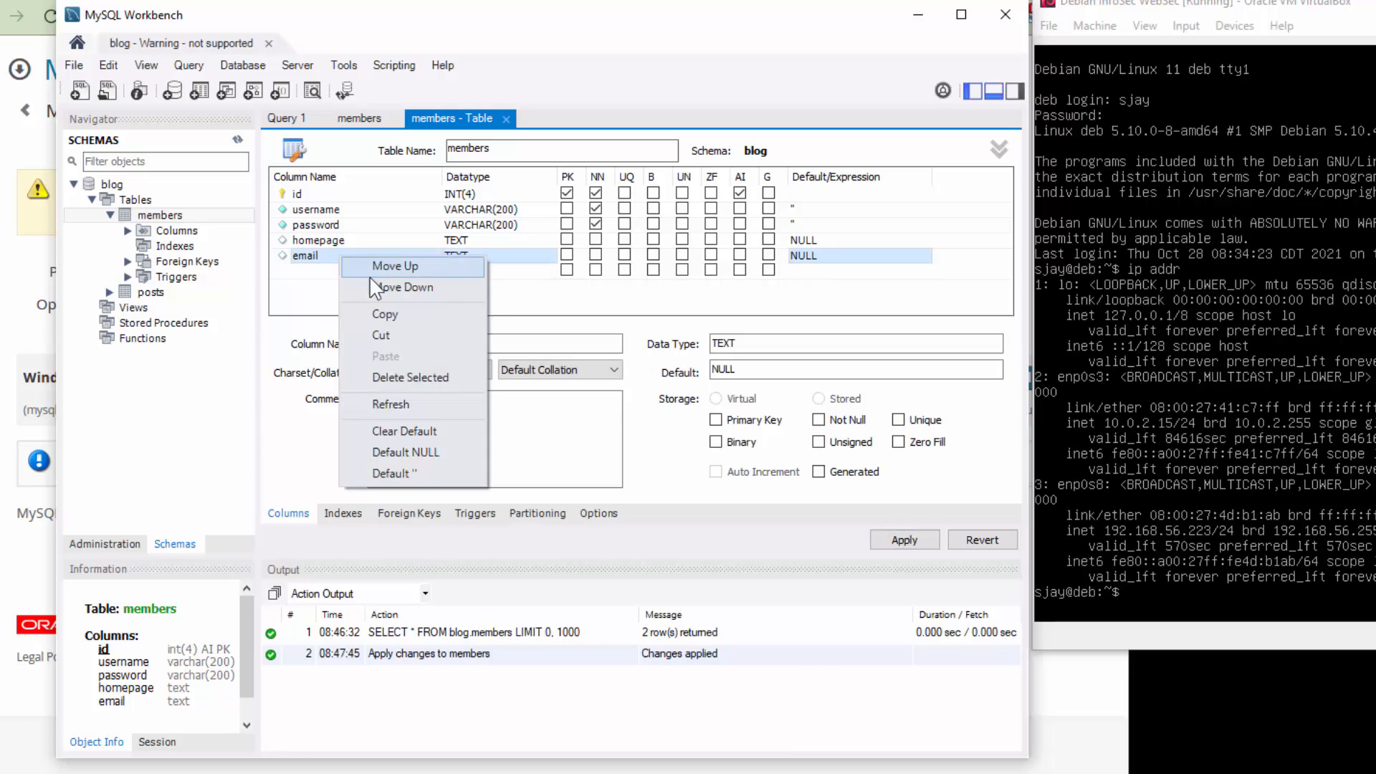
{"action": "left_click", "coordinate": [427, 396]}
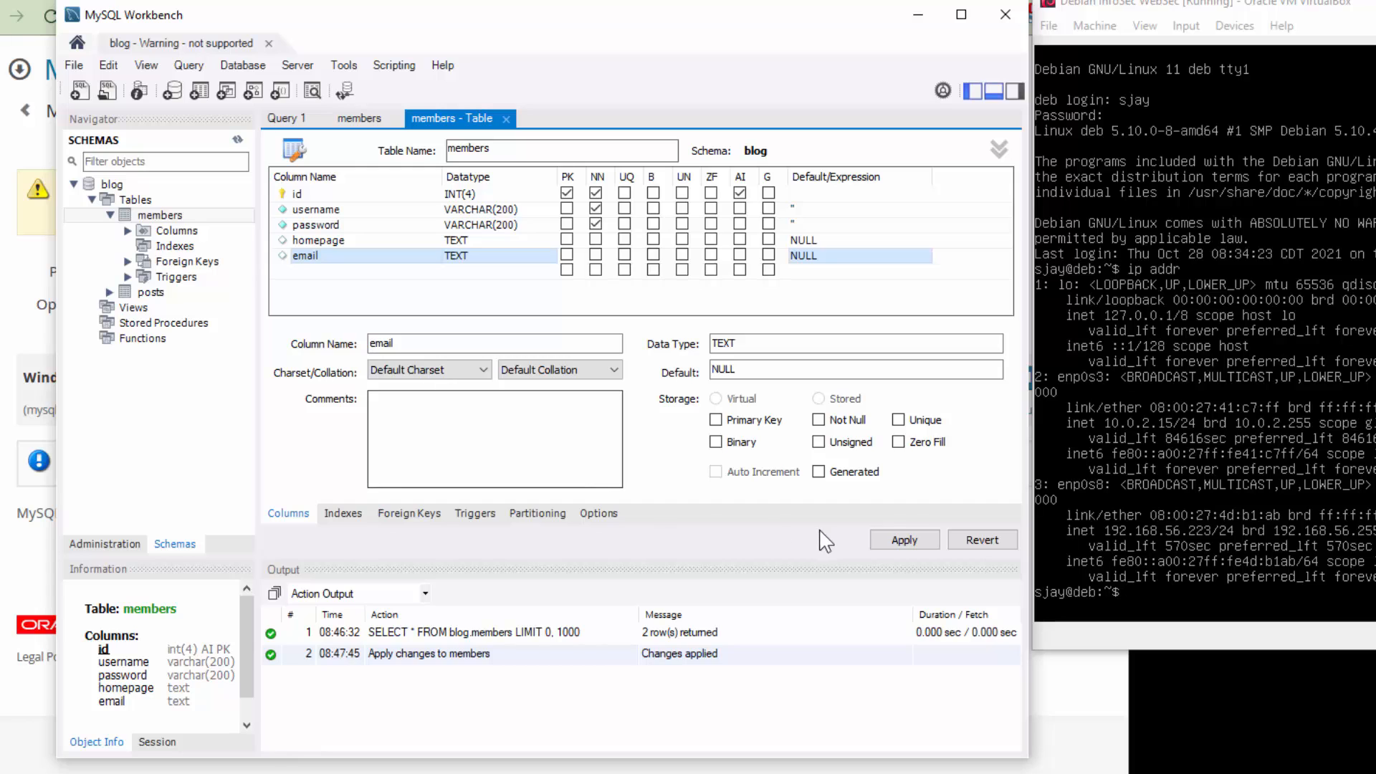
{"action": "left_click", "coordinate": [929, 542]}
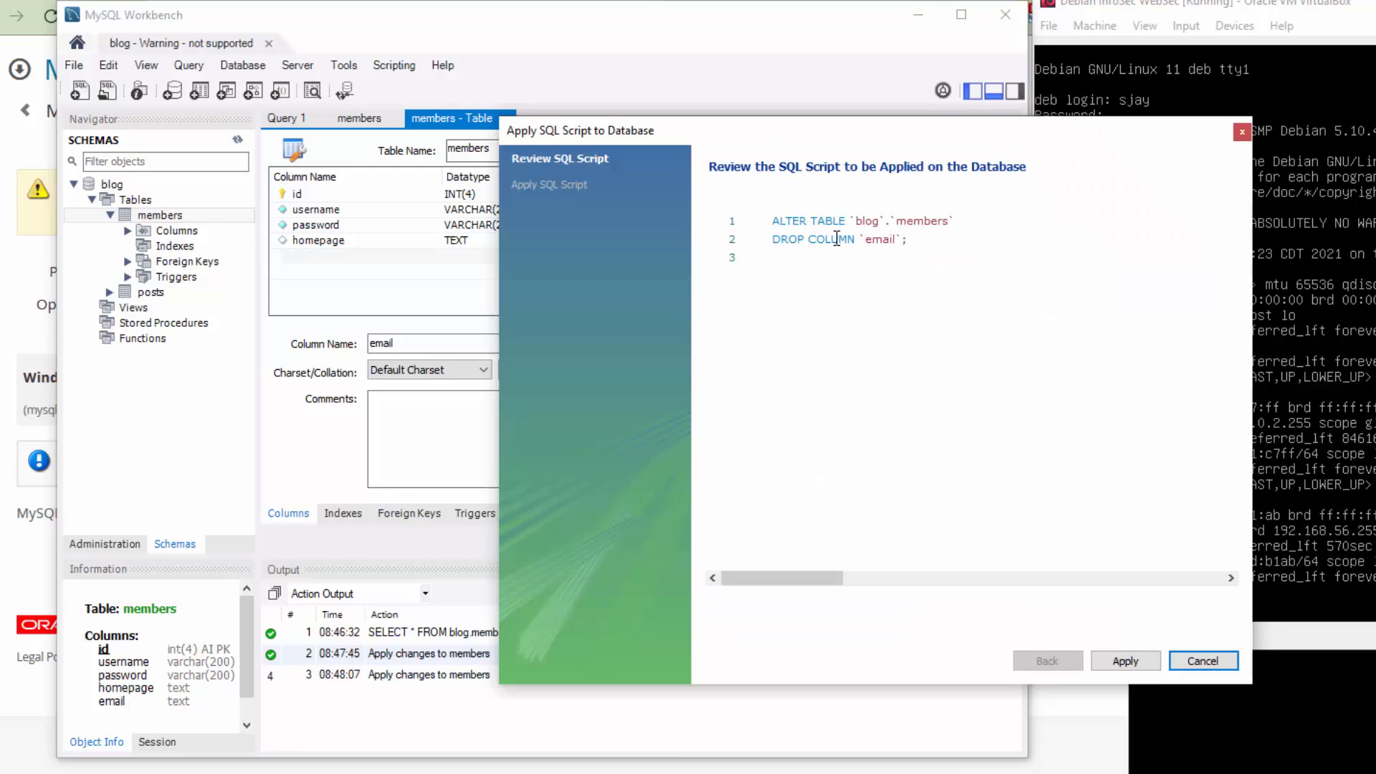
{"action": "left_click", "coordinate": [1154, 661]}
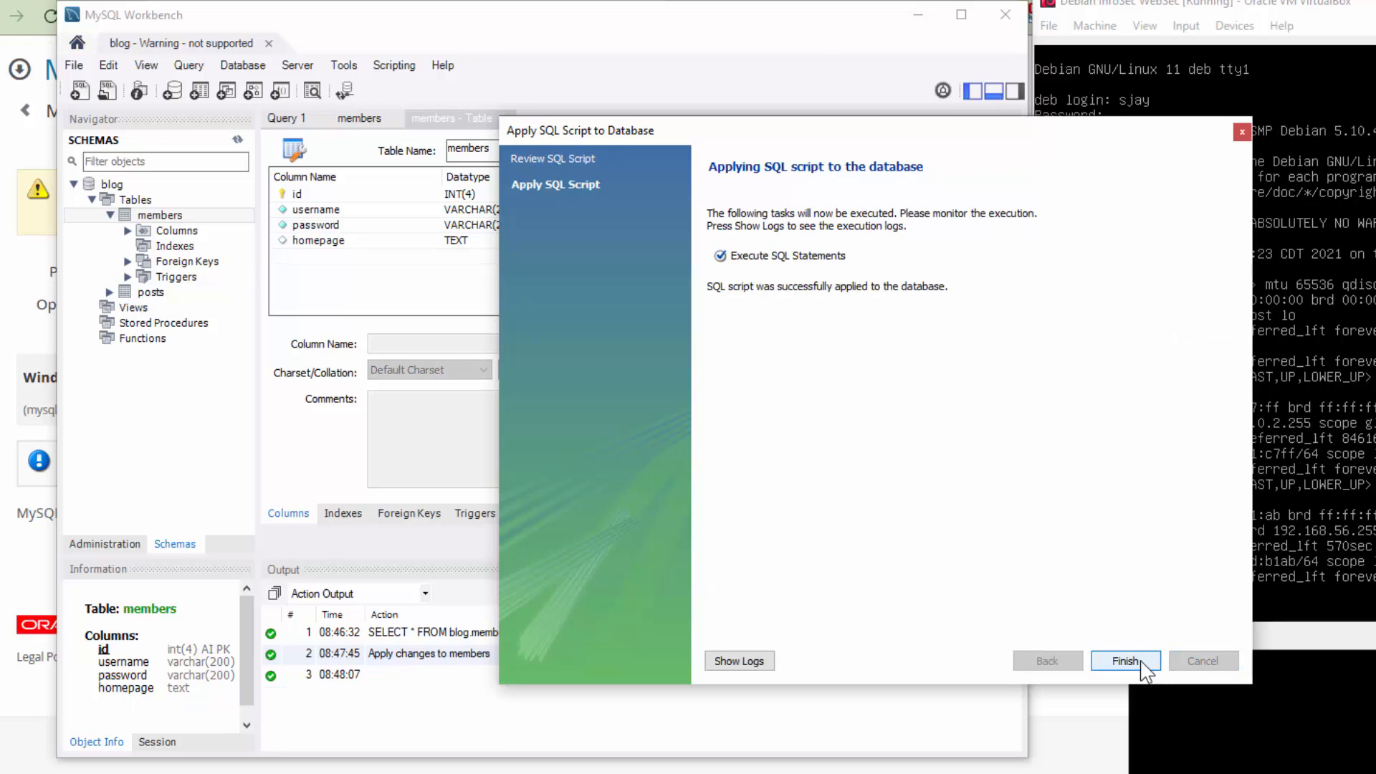
{"action": "left_click", "coordinate": [1141, 660]}
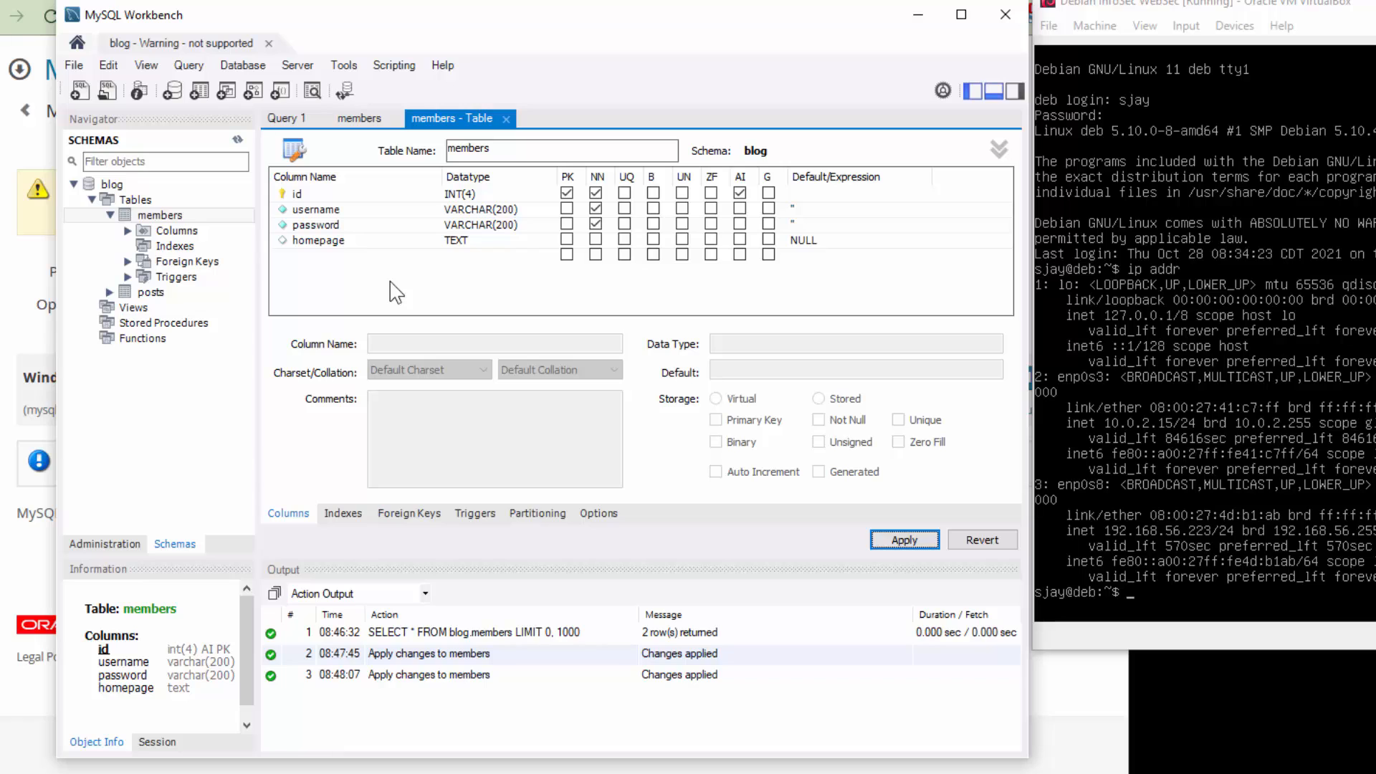